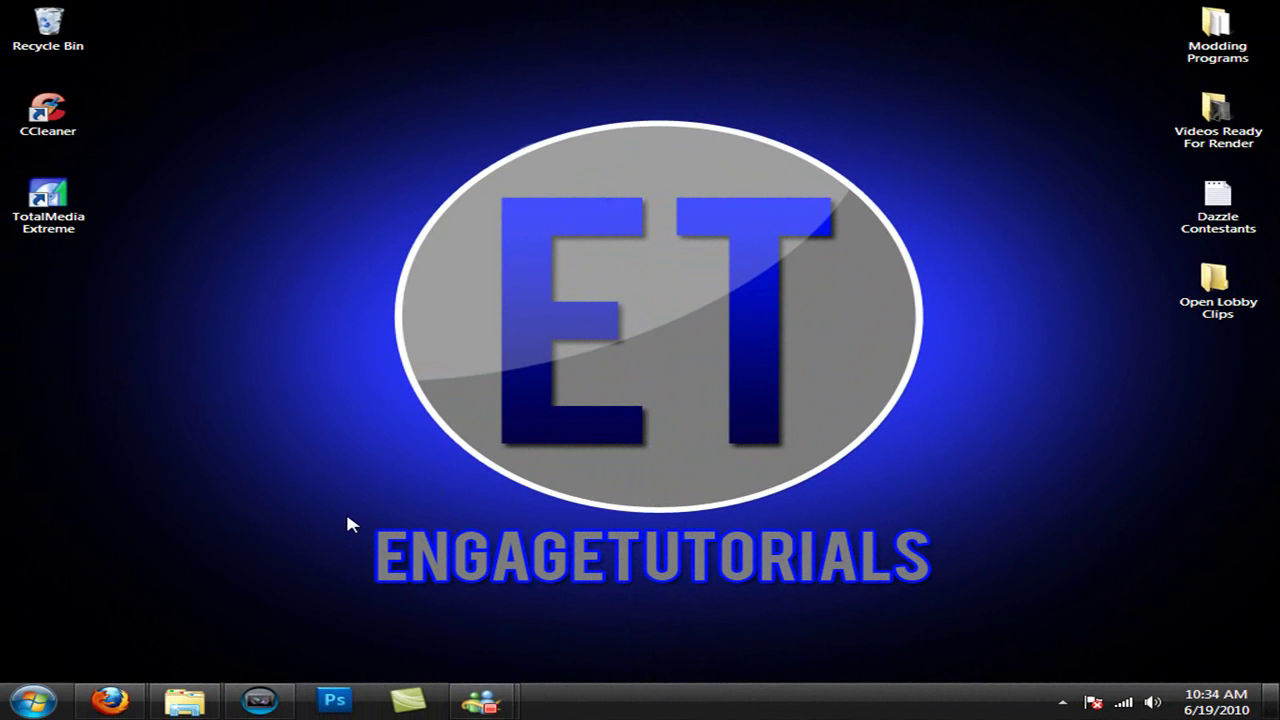
Step: Run %temp% from the Start menu's Run box to open the user's Temp folder
{"action": "left_click", "coordinate": [8, 705]}
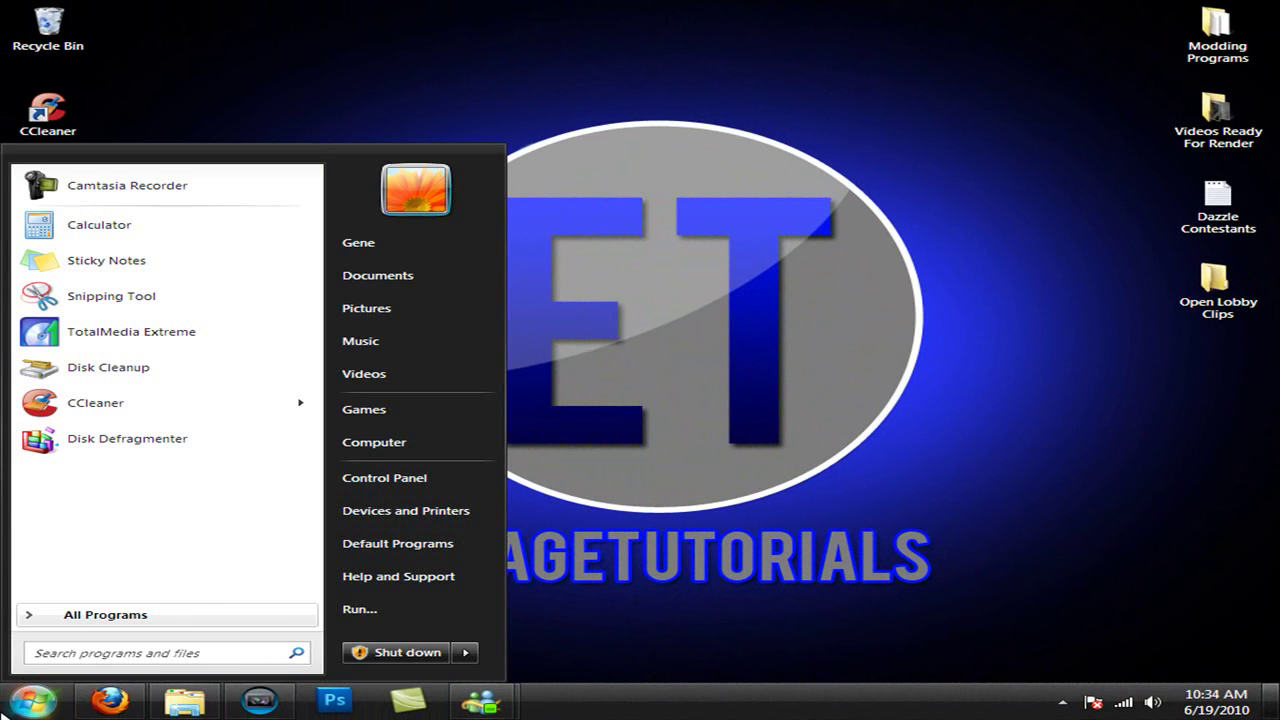
{"action": "type", "text": "run"}
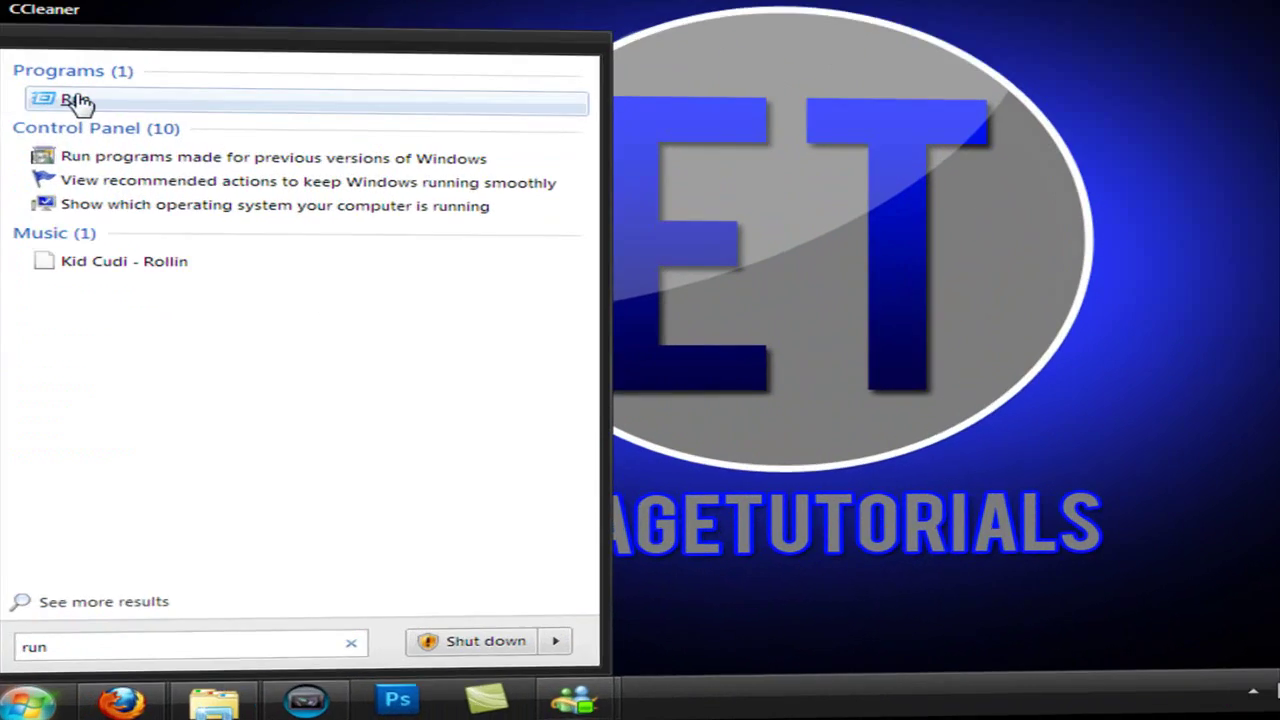
{"action": "left_click", "coordinate": [72, 206]}
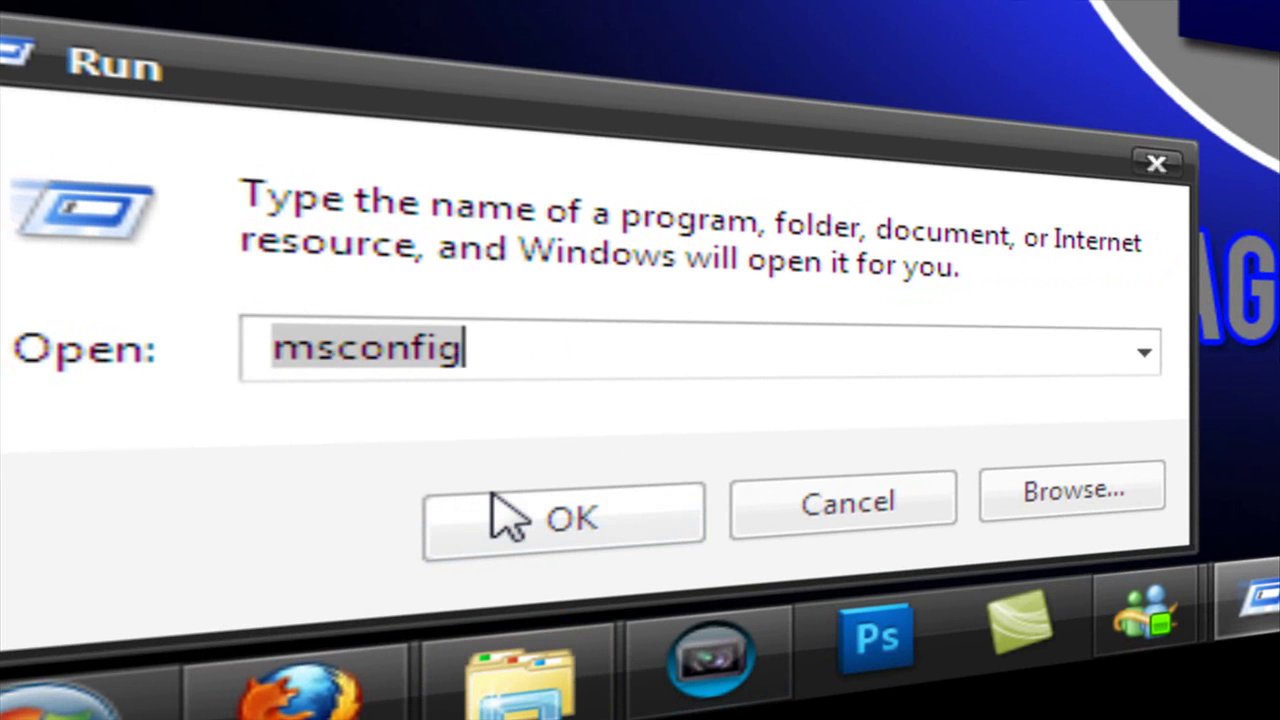
{"action": "type", "text": "%temp"}
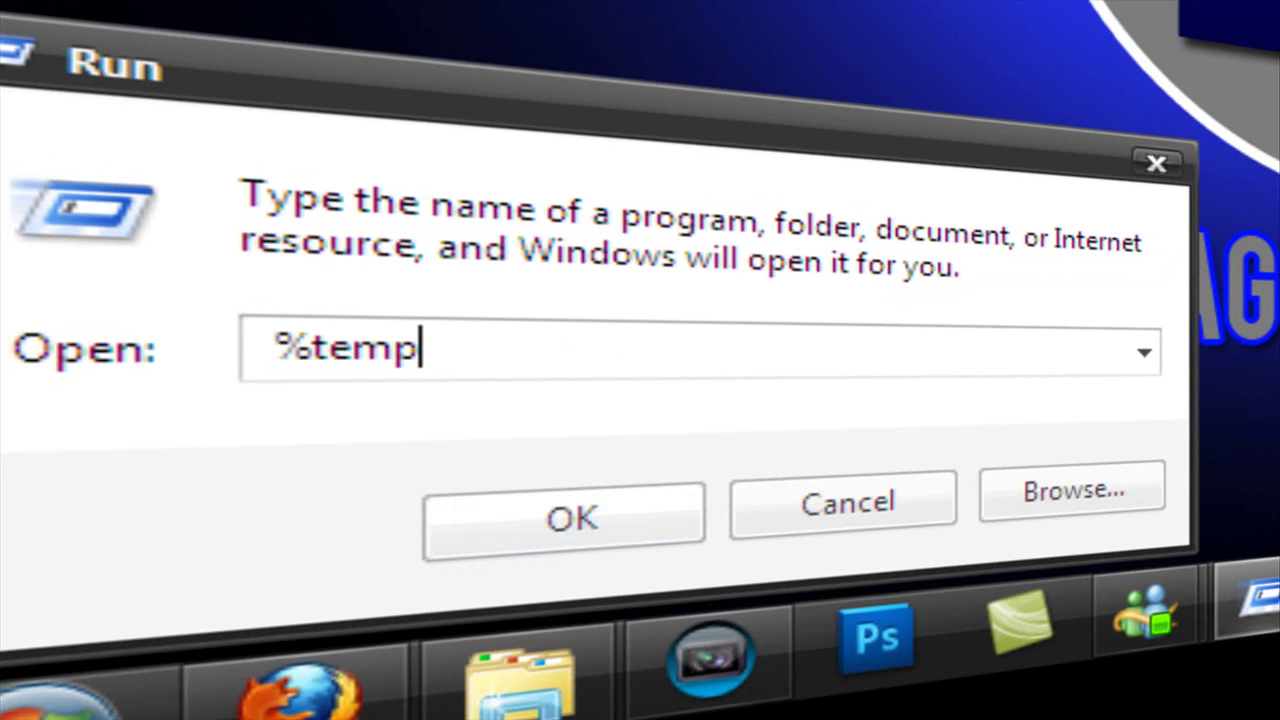
{"action": "type", "text": "%"}
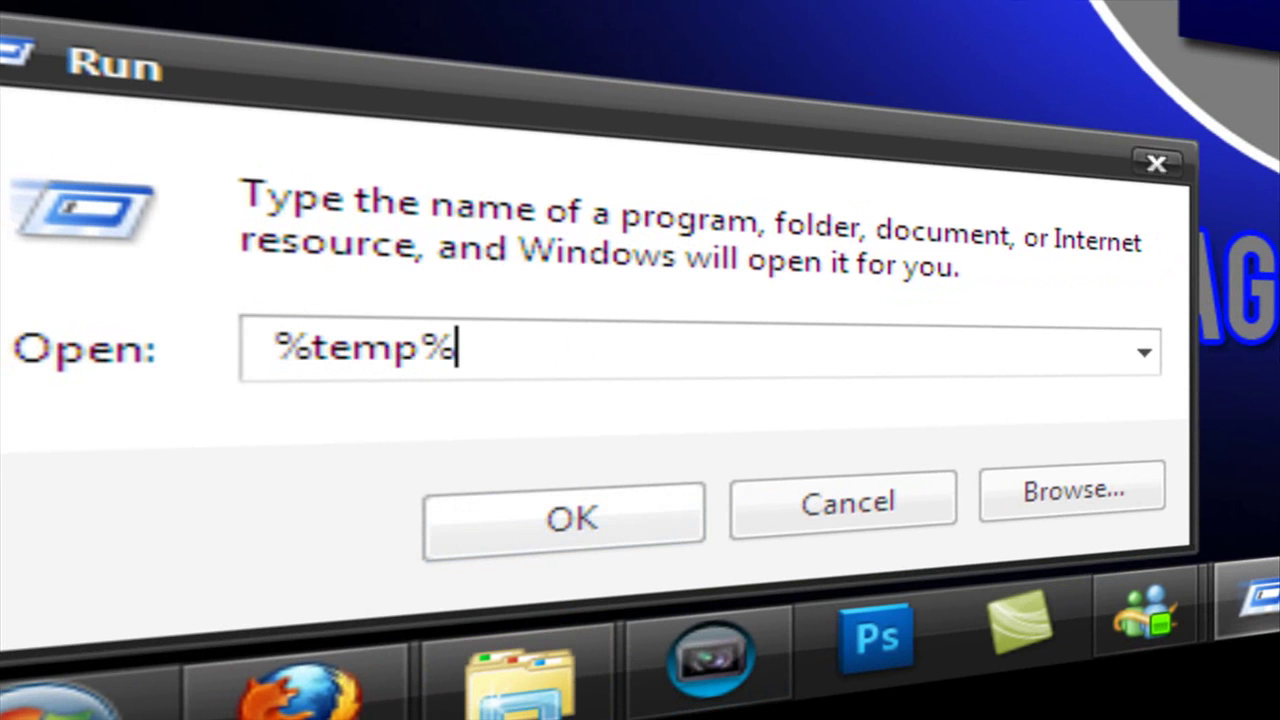
{"action": "left_click", "coordinate": [562, 548]}
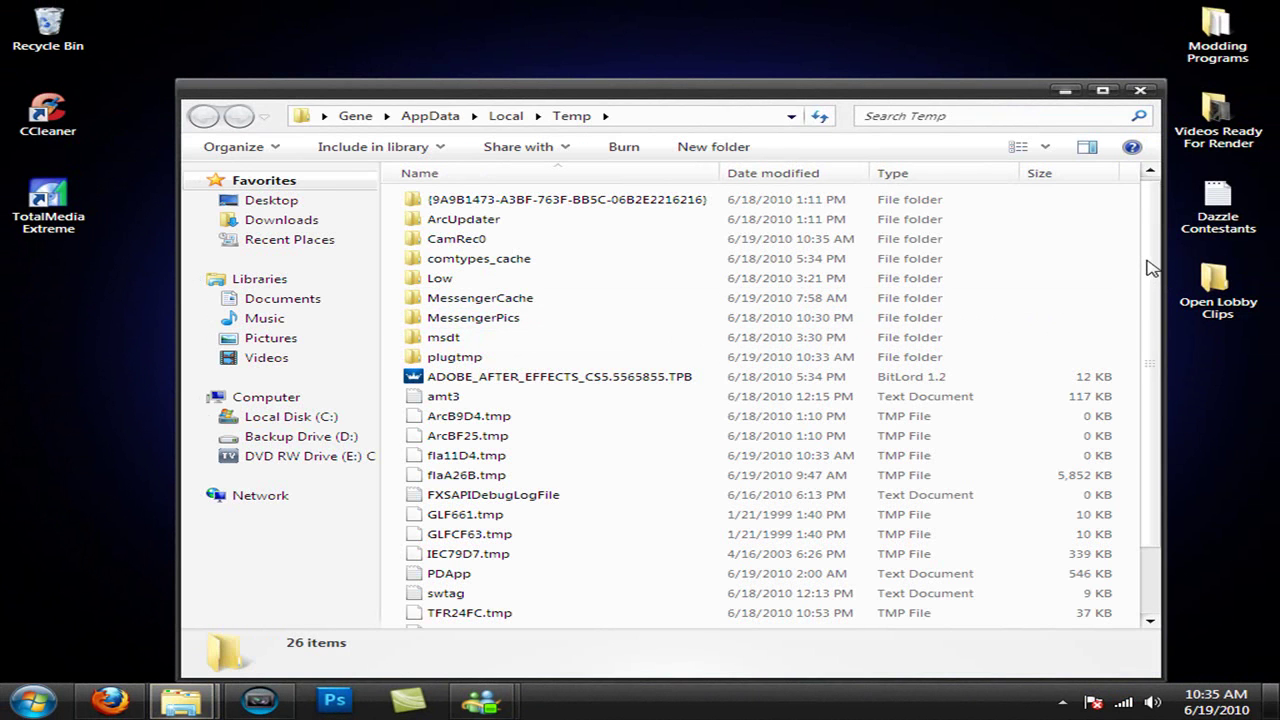
Step: Delete all 26 Temp folder items, skipping the five that are still in use
{"action": "scroll", "coordinate": [1150, 300], "scroll_direction": "down", "scroll_amount": 2}
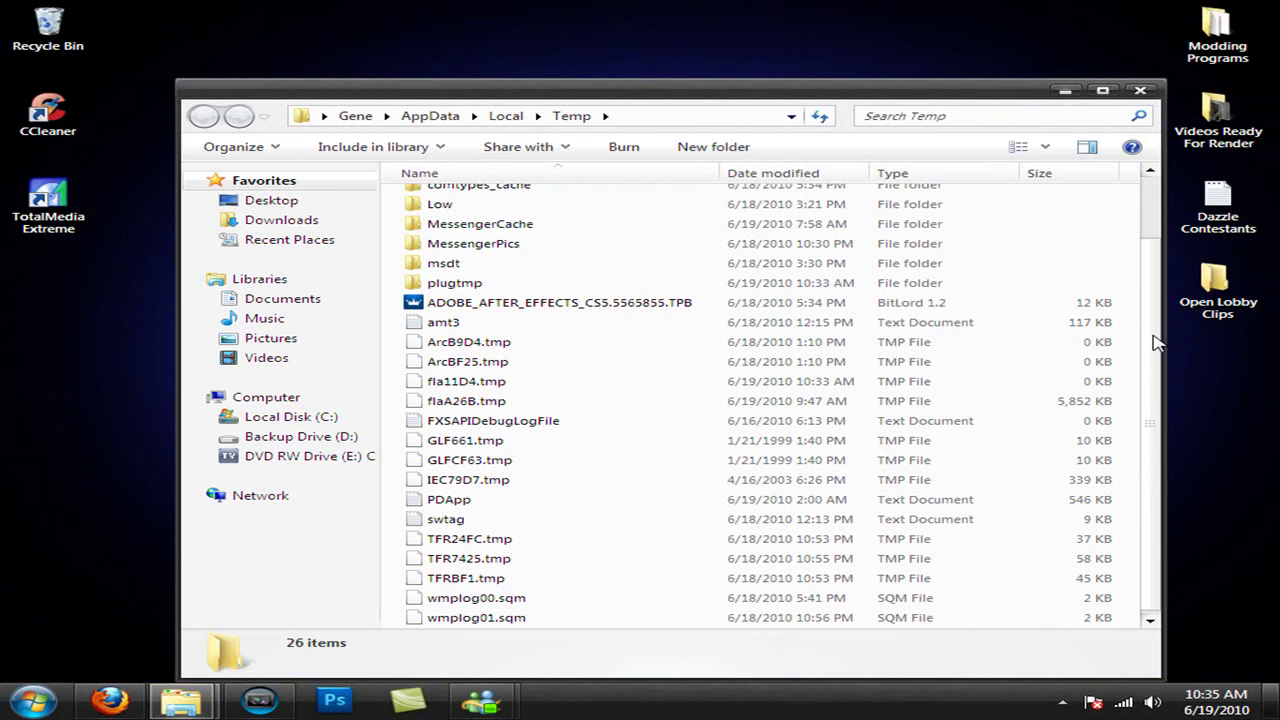
{"action": "scroll", "coordinate": [1155, 342], "scroll_direction": "up", "scroll_amount": 2}
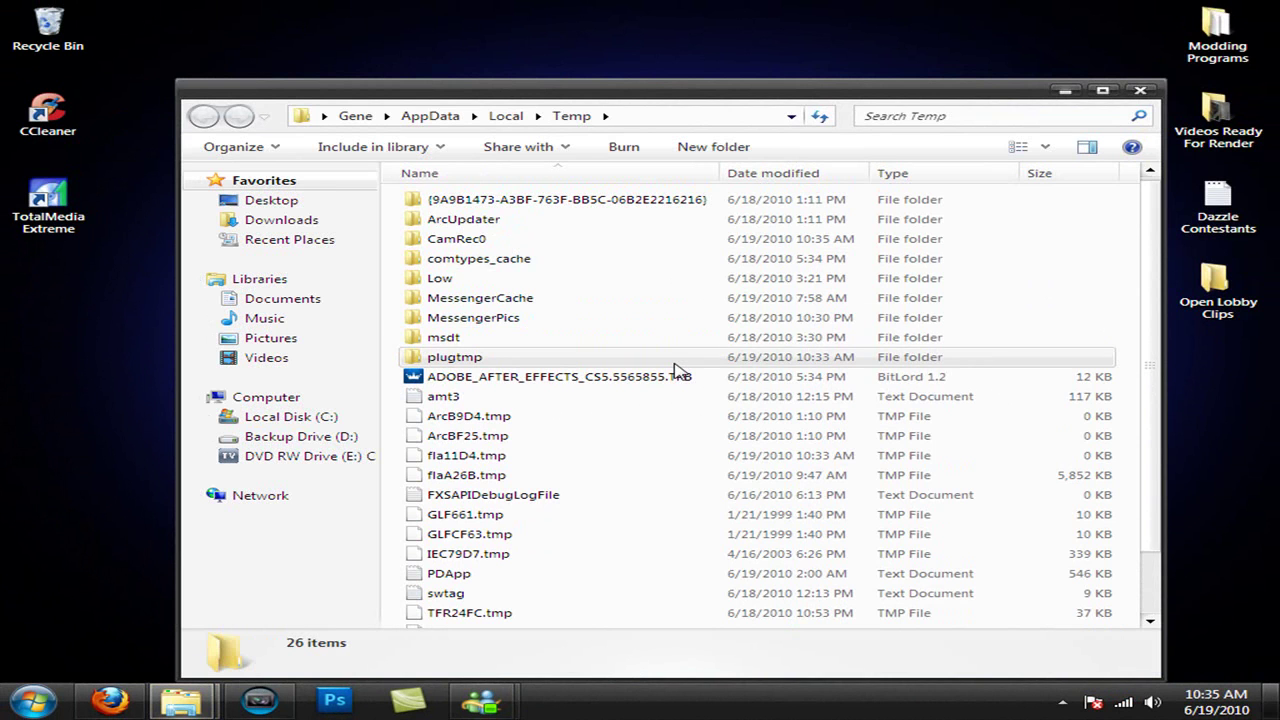
{"action": "key", "text": "ctrl+a"}
{"action": "key", "text": "Delete"}
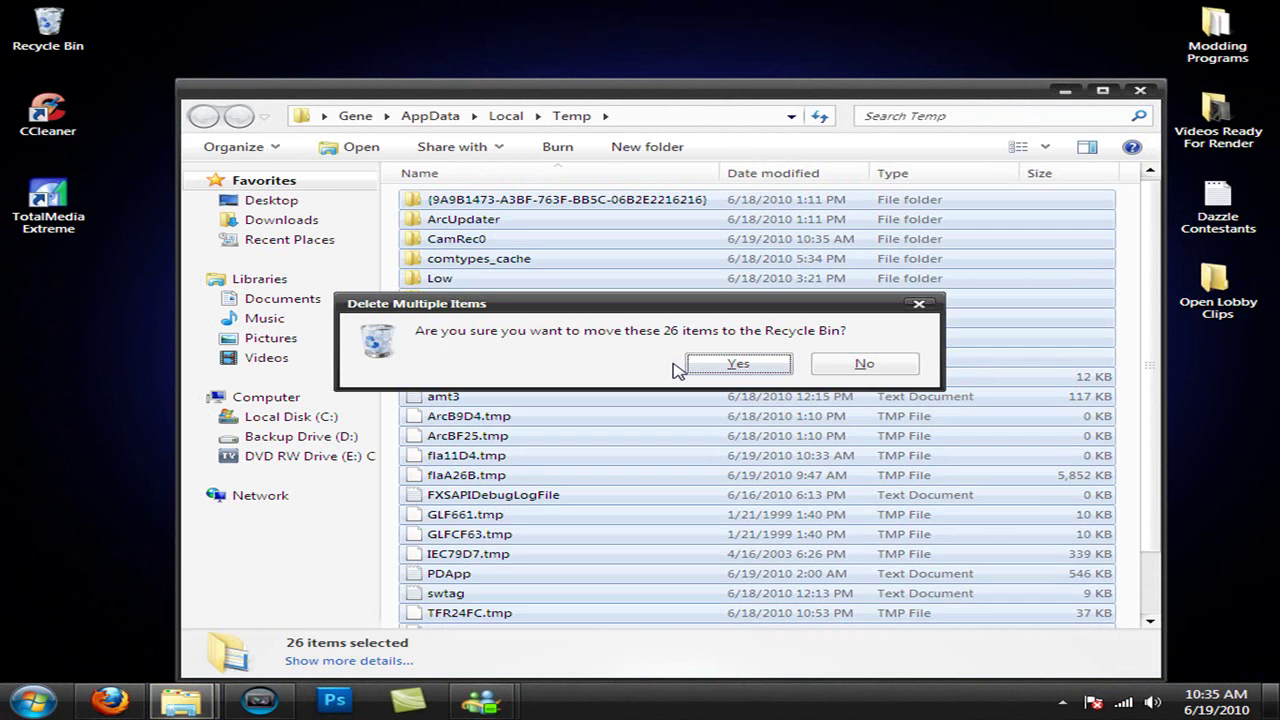
{"action": "key", "text": "Return"}
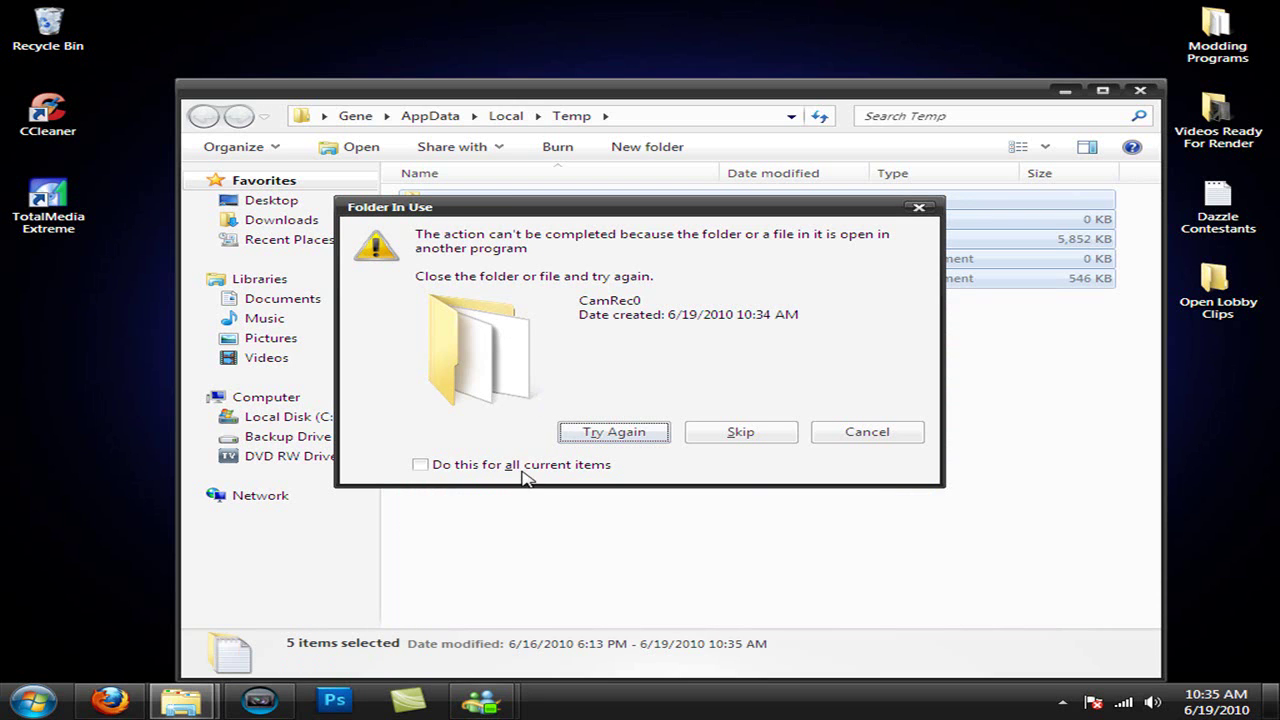
{"action": "left_click", "coordinate": [567, 466]}
{"action": "left_click", "coordinate": [742, 432]}
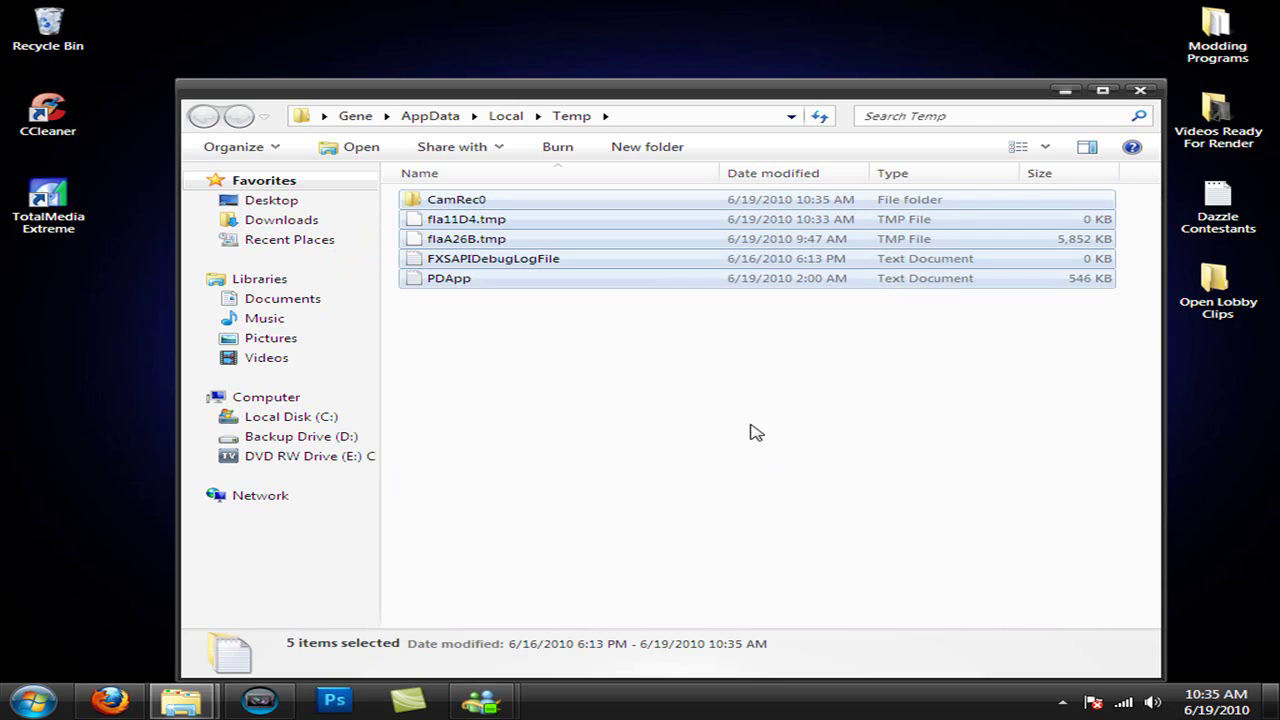
{"action": "left_click", "coordinate": [755, 432]}
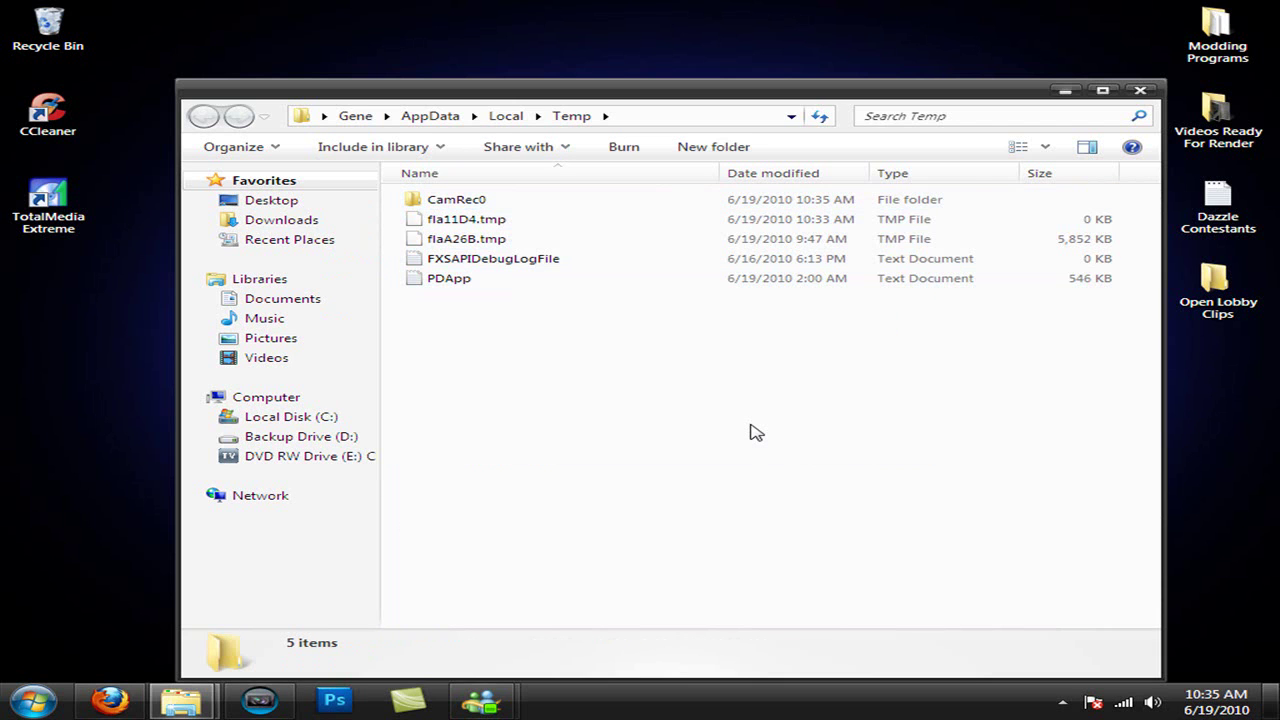
Step: Close the Temp folder and launch Disk Cleanup from Accessories > System Tools
{"action": "left_click", "coordinate": [1141, 90]}
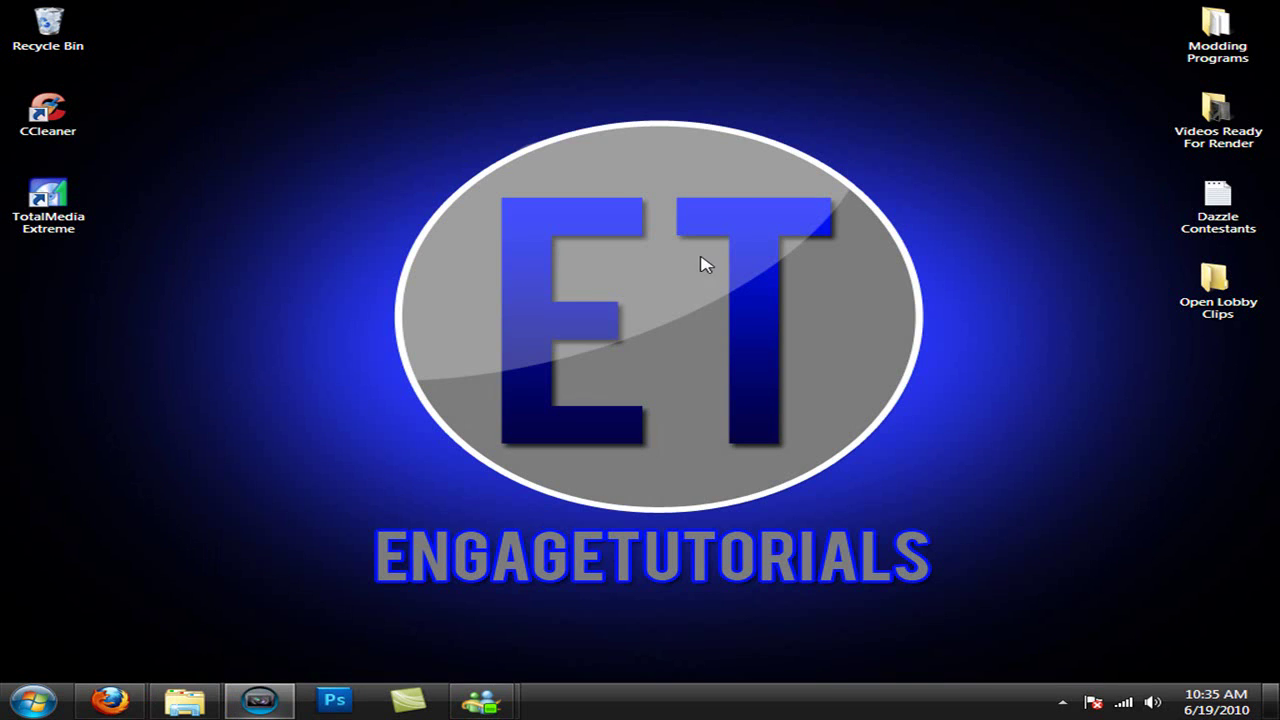
{"action": "left_click", "coordinate": [34, 701]}
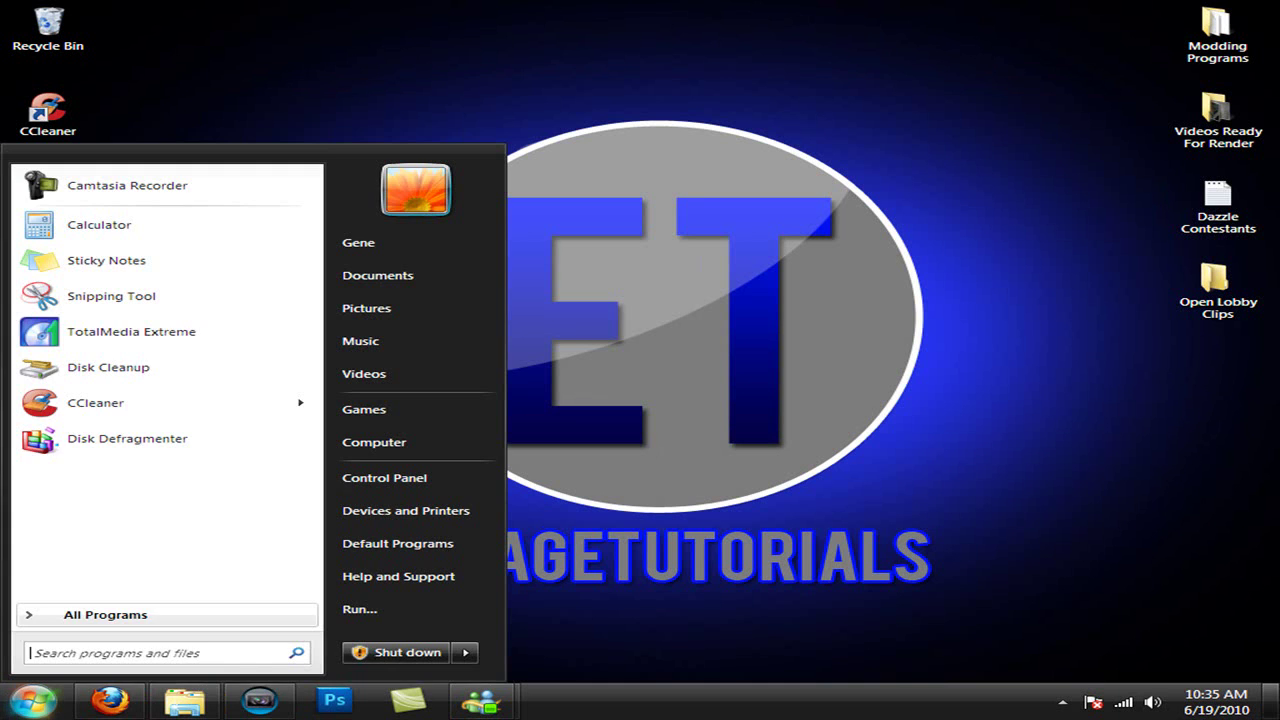
{"action": "left_click", "coordinate": [73, 616]}
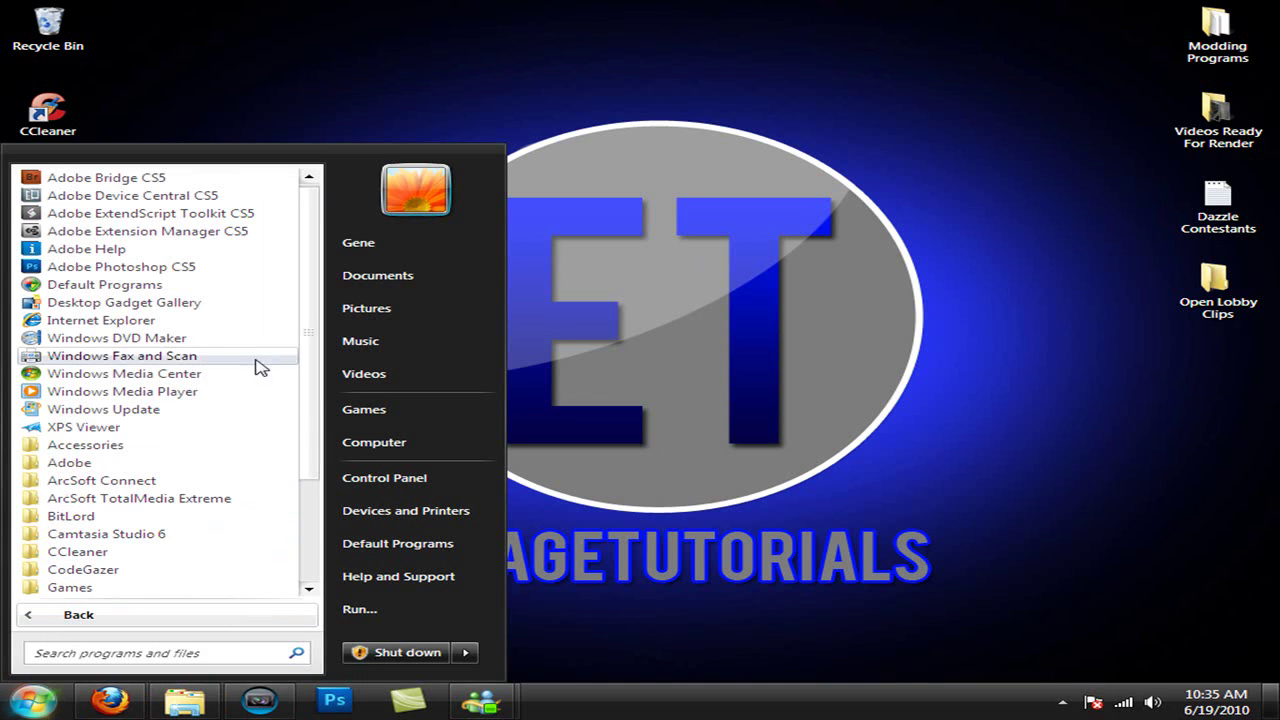
{"action": "left_click", "coordinate": [145, 444]}
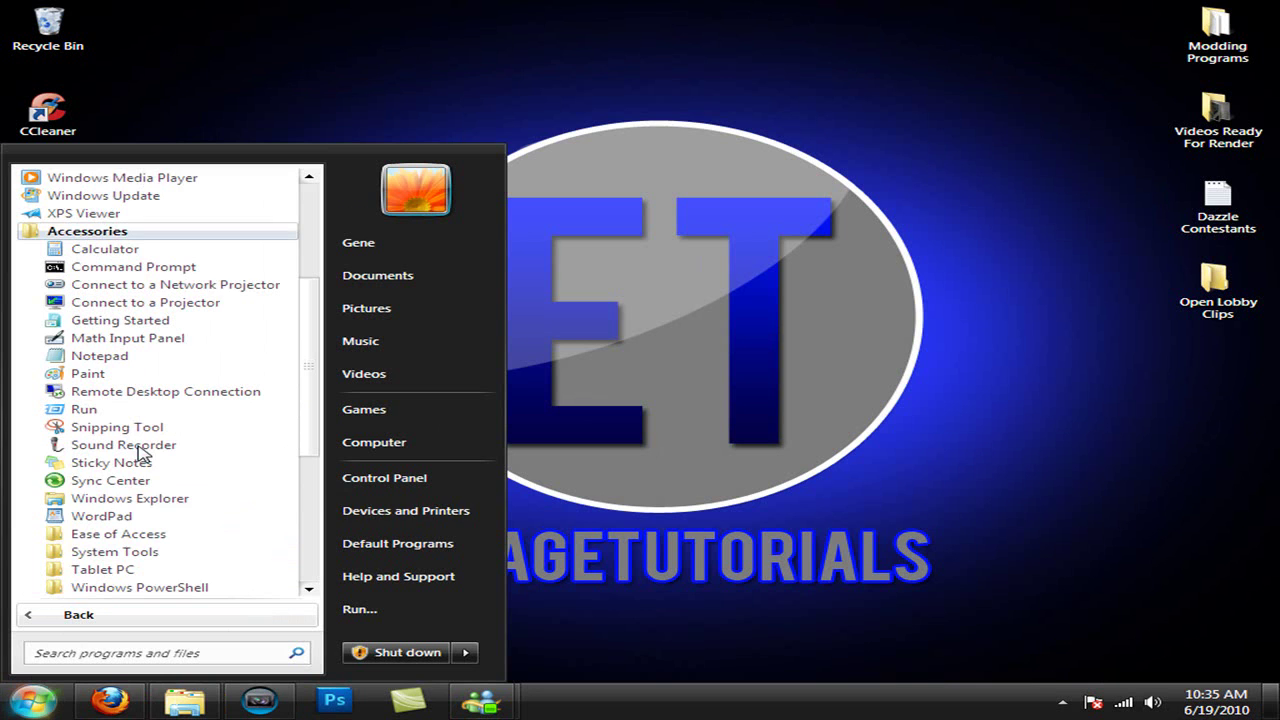
{"action": "left_click", "coordinate": [114, 553]}
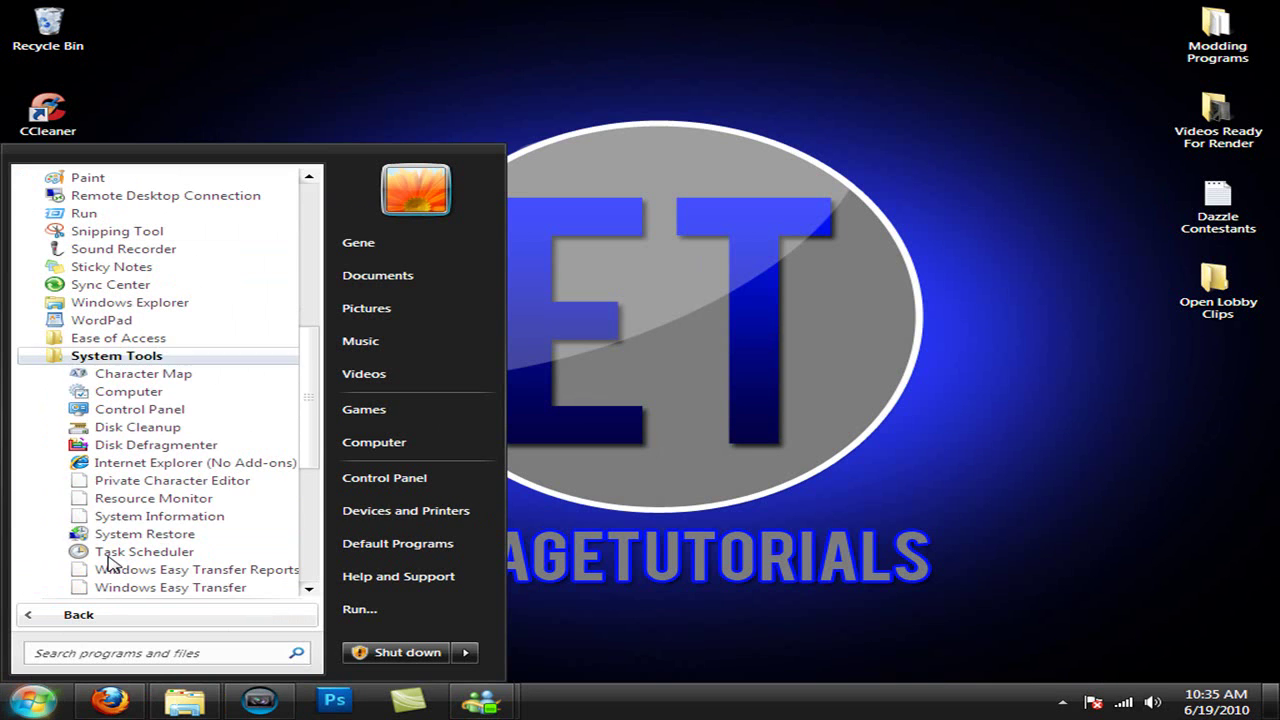
{"action": "left_click", "coordinate": [163, 427]}
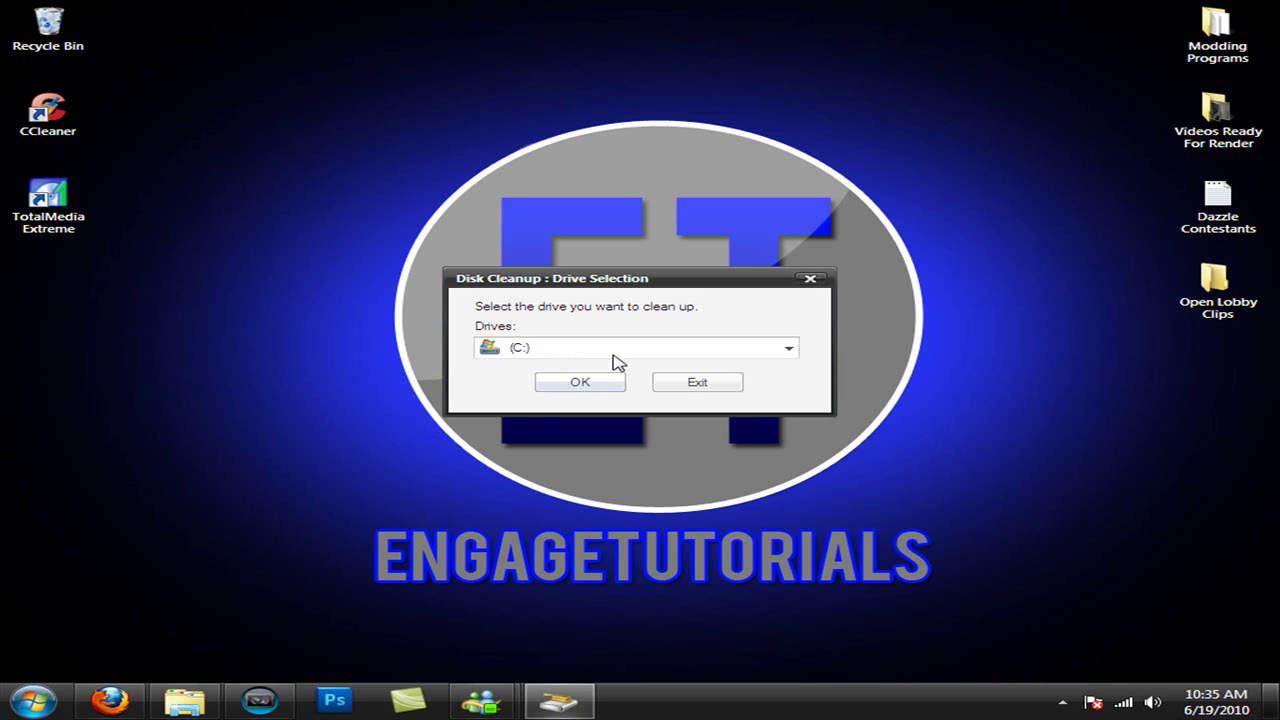
Step: Scan drive C: for removable files
{"action": "left_click", "coordinate": [617, 362]}
{"action": "left_click", "coordinate": [614, 363]}
{"action": "left_click", "coordinate": [582, 385]}
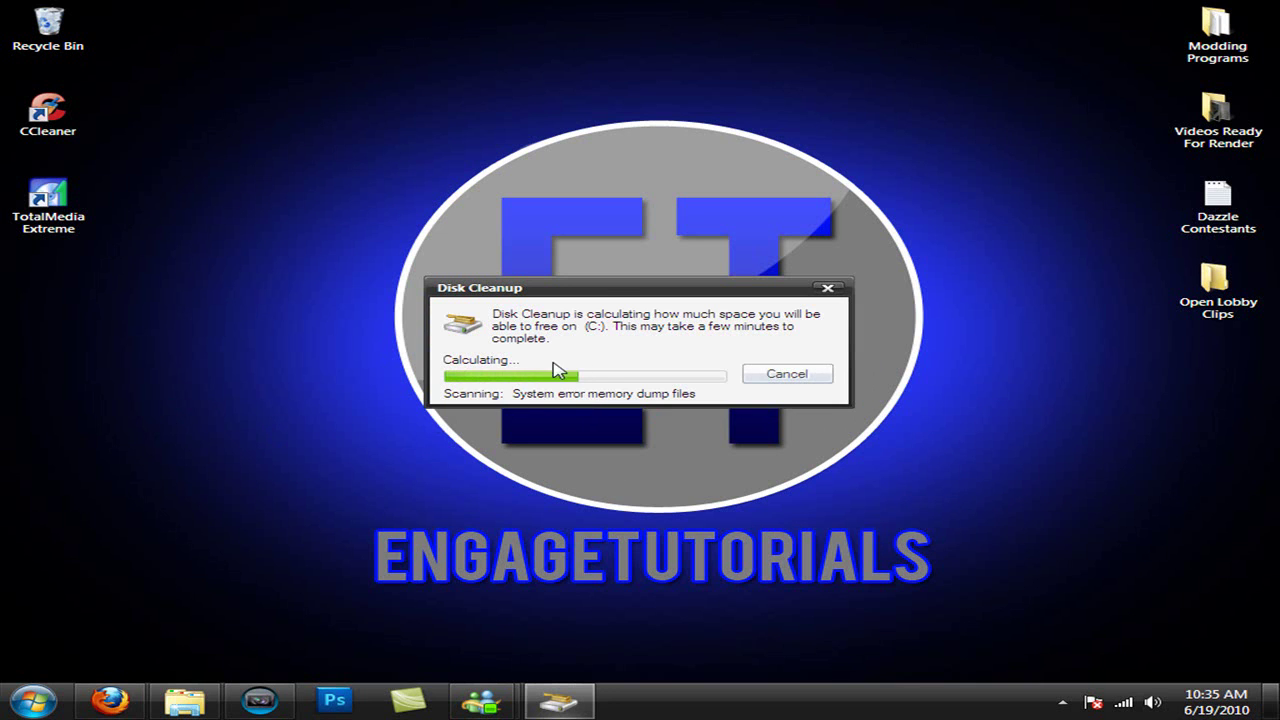
{"action": "left_click_drag", "start_coordinate": [610, 296], "coordinate": [600, 258]}
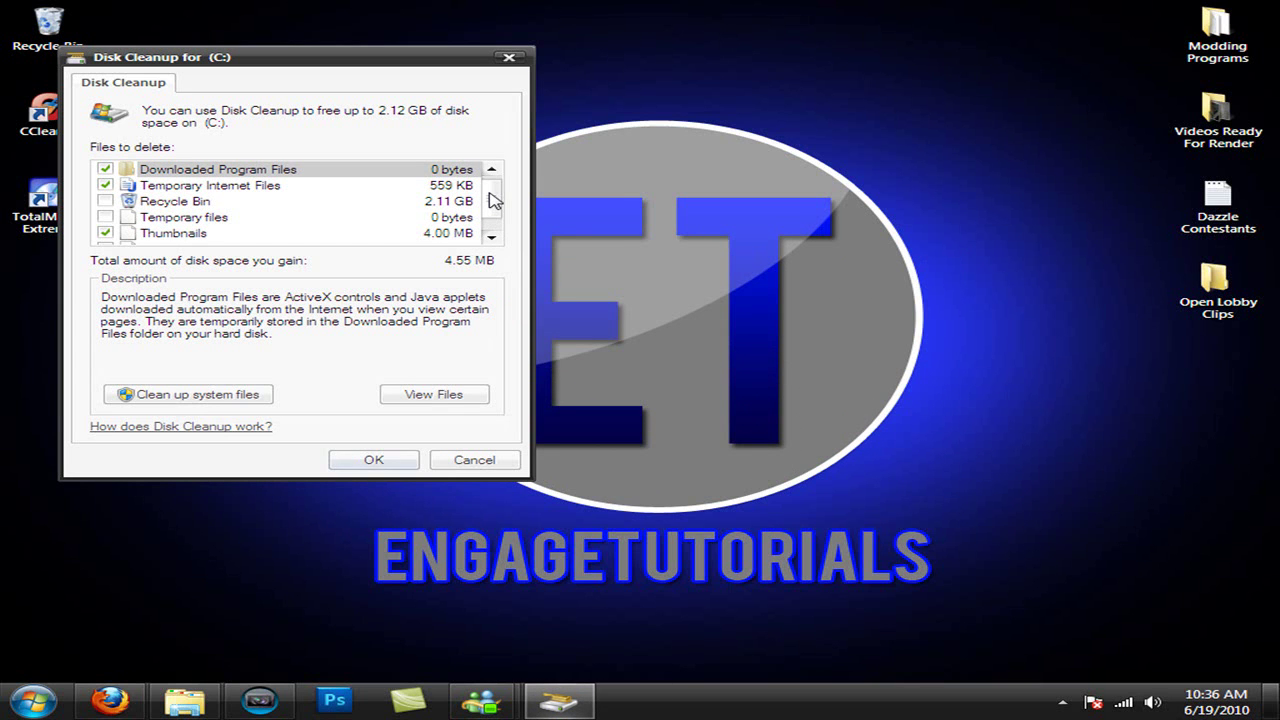
Step: Tick the Recycle Bin category and permanently delete the selected files from C:
{"action": "left_click_drag", "start_coordinate": [494, 201], "coordinate": [490, 210]}
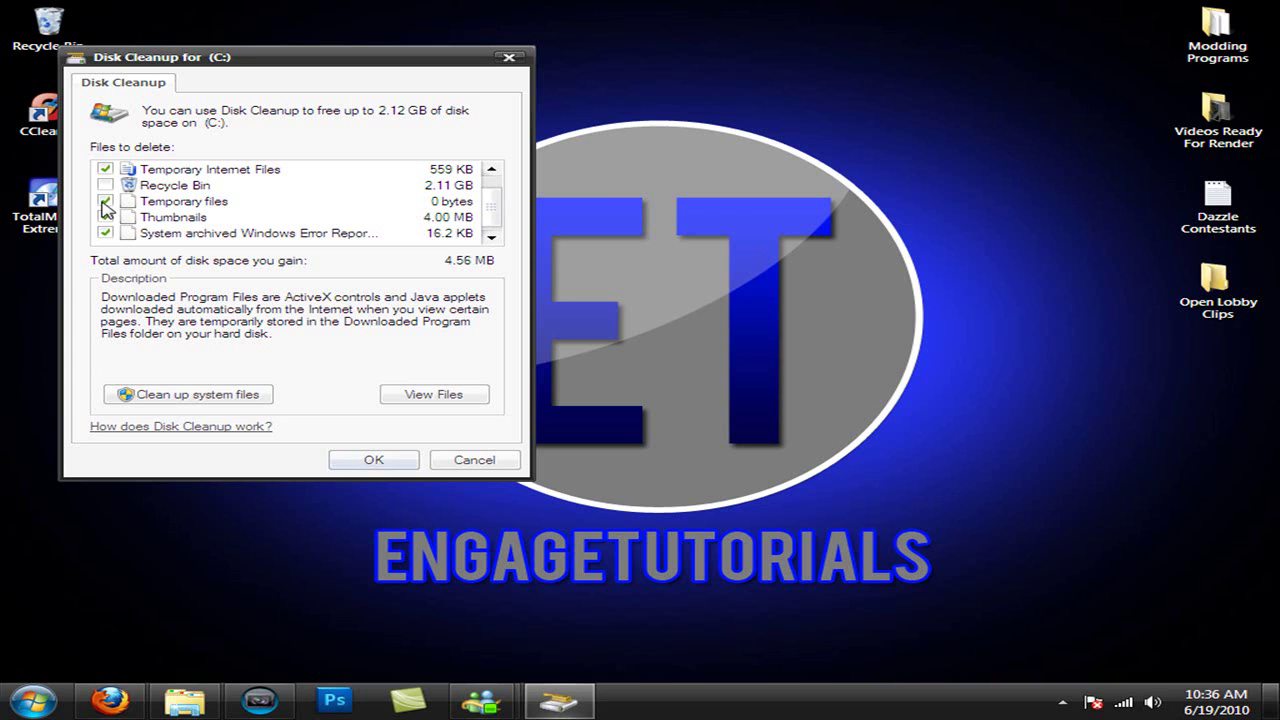
{"action": "left_click", "coordinate": [105, 186]}
{"action": "scroll", "coordinate": [488, 205], "scroll_direction": "up", "scroll_amount": 1}
{"action": "scroll", "coordinate": [488, 186], "scroll_direction": "down", "scroll_amount": 1}
{"action": "scroll", "coordinate": [480, 244], "scroll_direction": "up", "scroll_amount": 1}
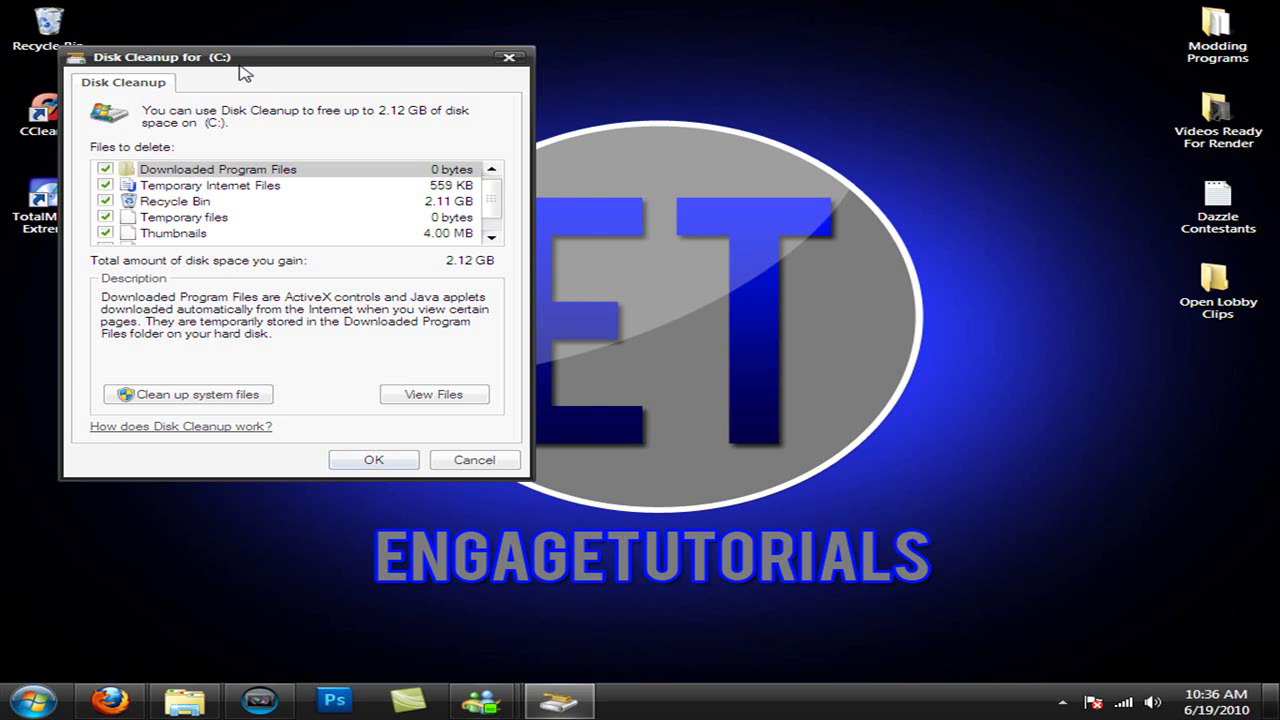
{"action": "left_click_drag", "start_coordinate": [244, 73], "coordinate": [306, 79]}
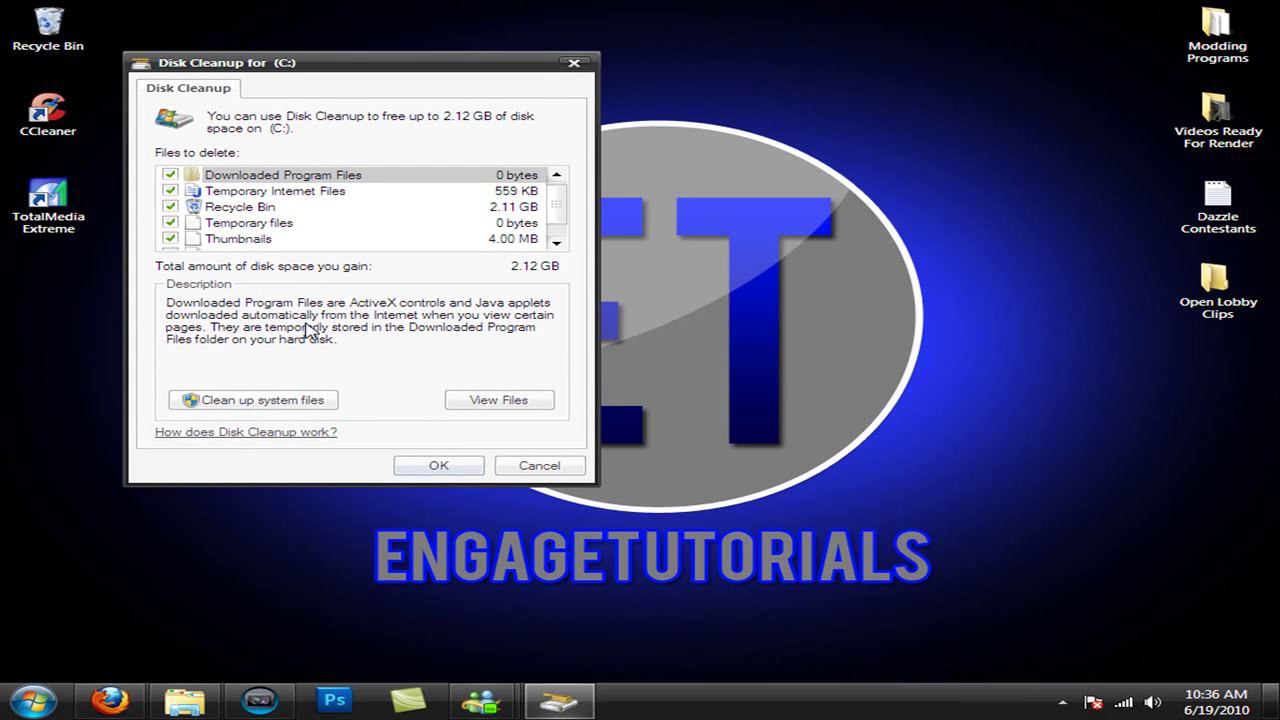
{"action": "left_click", "coordinate": [438, 465]}
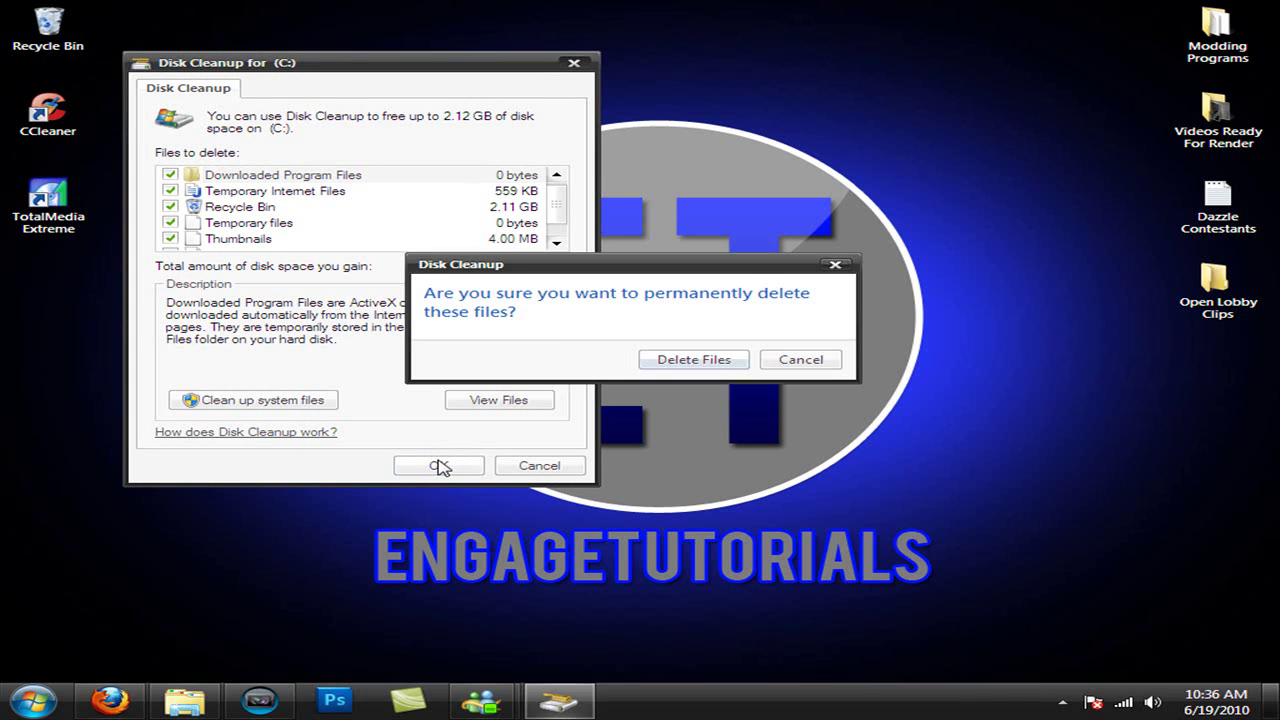
{"action": "left_click_drag", "start_coordinate": [468, 264], "coordinate": [480, 264]}
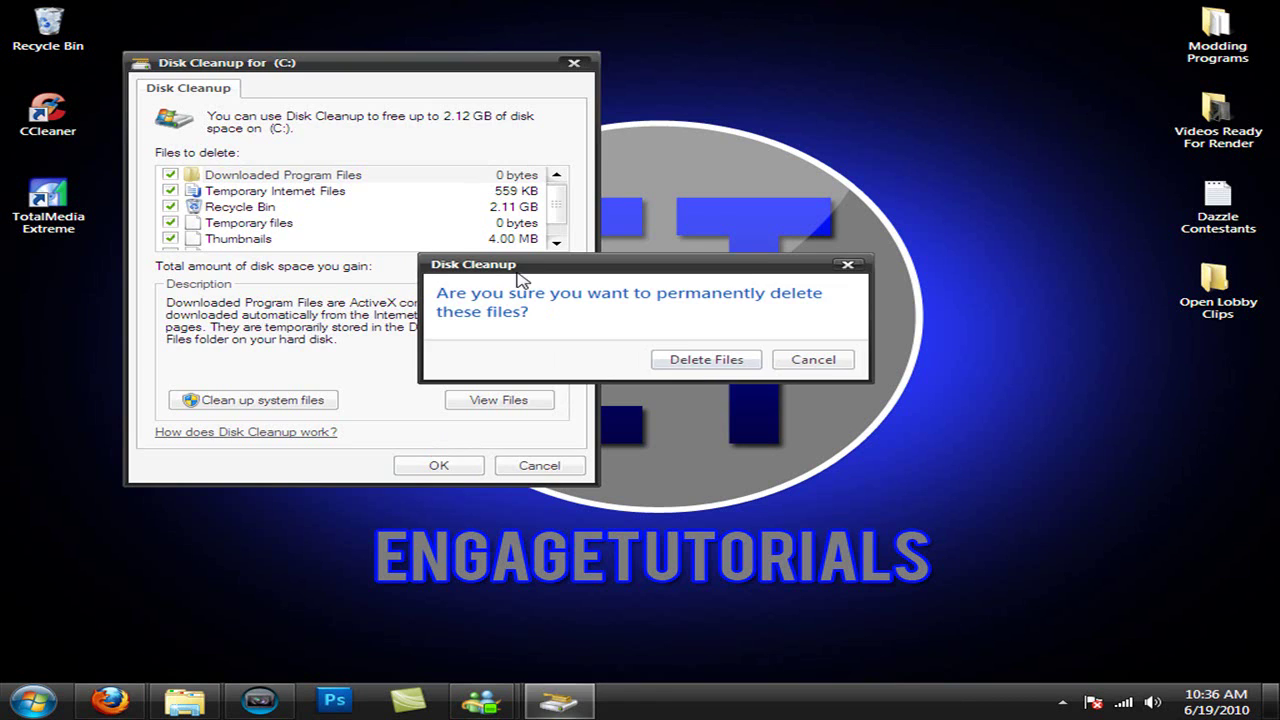
{"action": "left_click", "coordinate": [693, 362]}
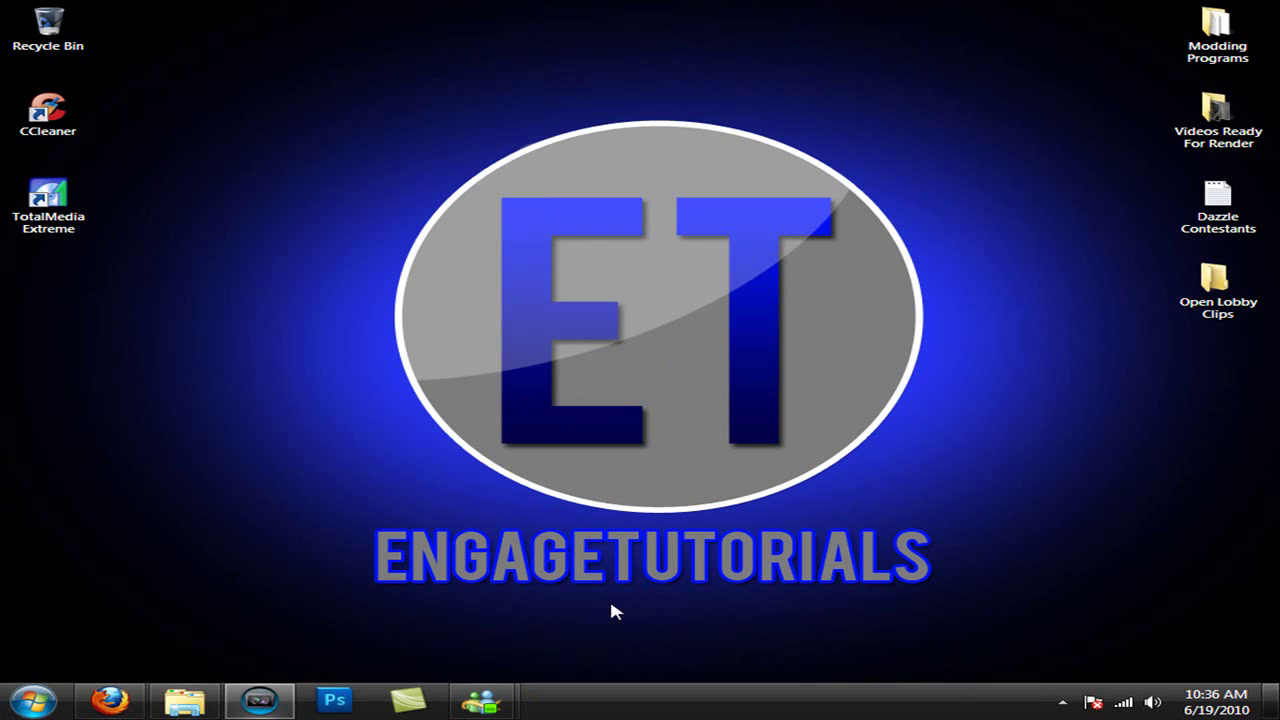
Step: Move the CCleaner desktop shortcut toward the middle of the desktop, select it, and launch CCleaner
{"action": "left_click_drag", "start_coordinate": [47, 112], "coordinate": [240, 205]}
{"action": "left_click_drag", "start_coordinate": [63, 370], "coordinate": [183, 307]}
{"action": "left_click", "coordinate": [183, 307]}
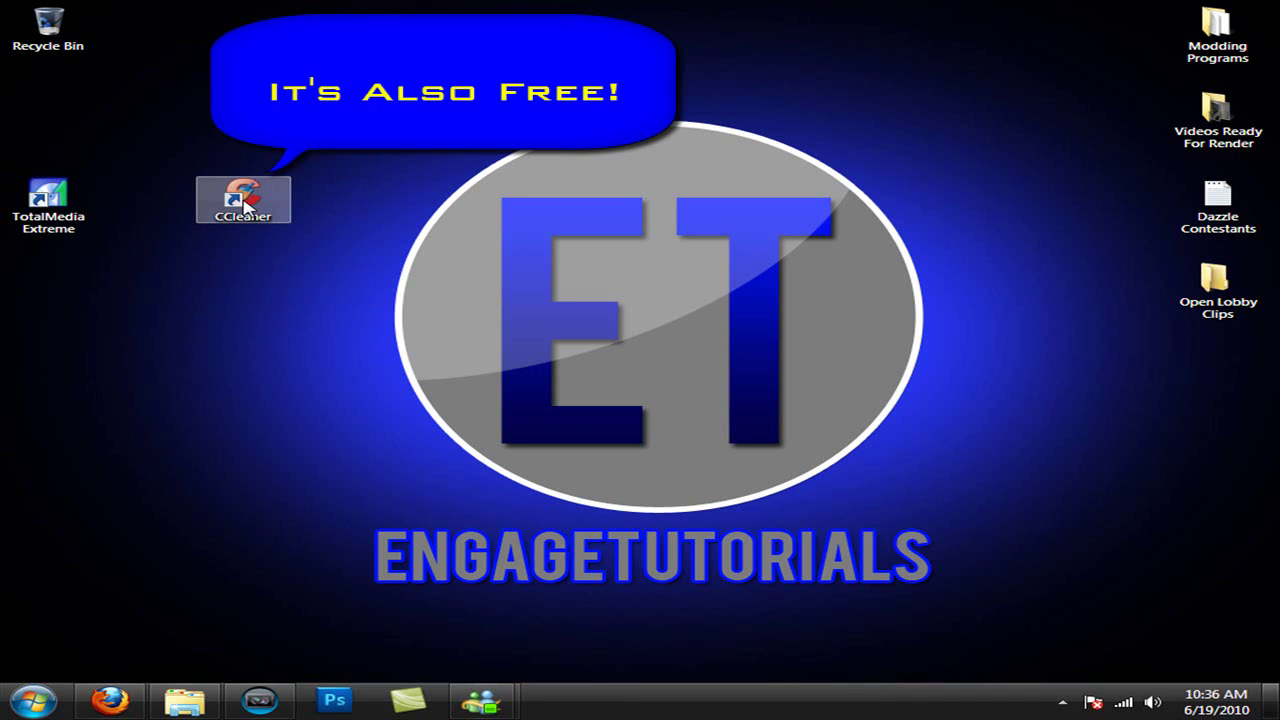
{"action": "left_click", "coordinate": [245, 205]}
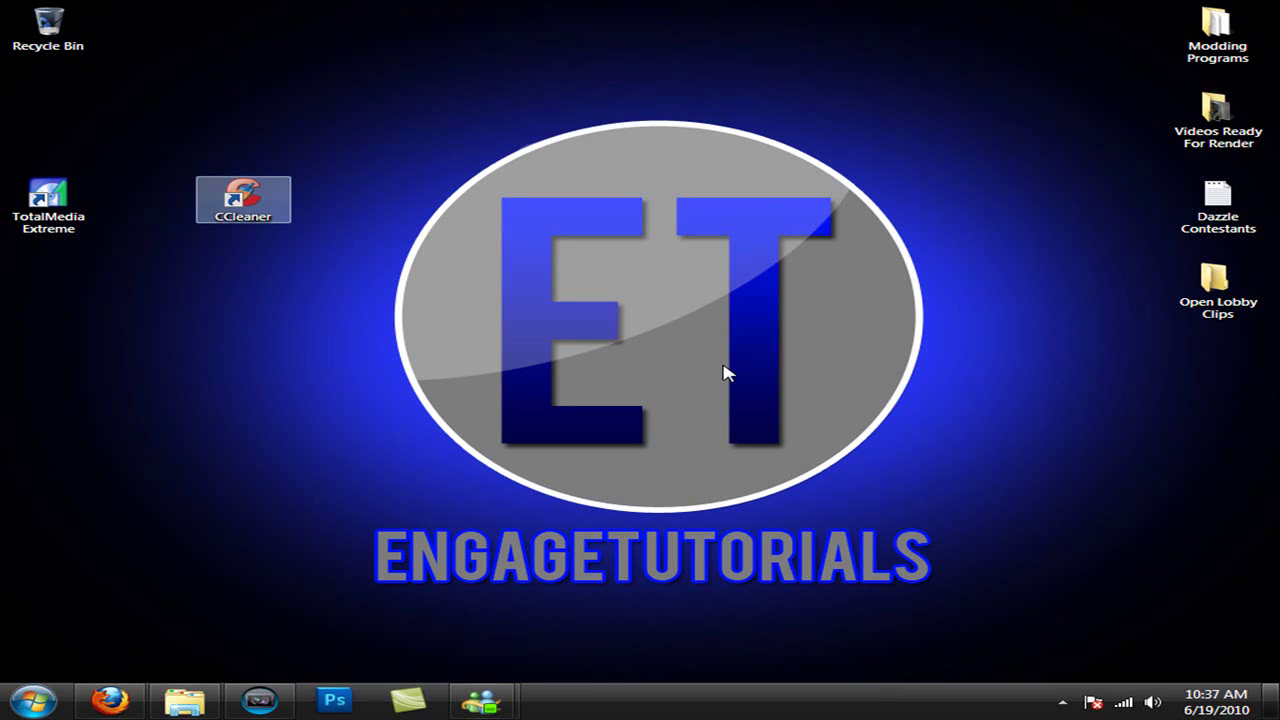
{"action": "key", "text": "Return"}
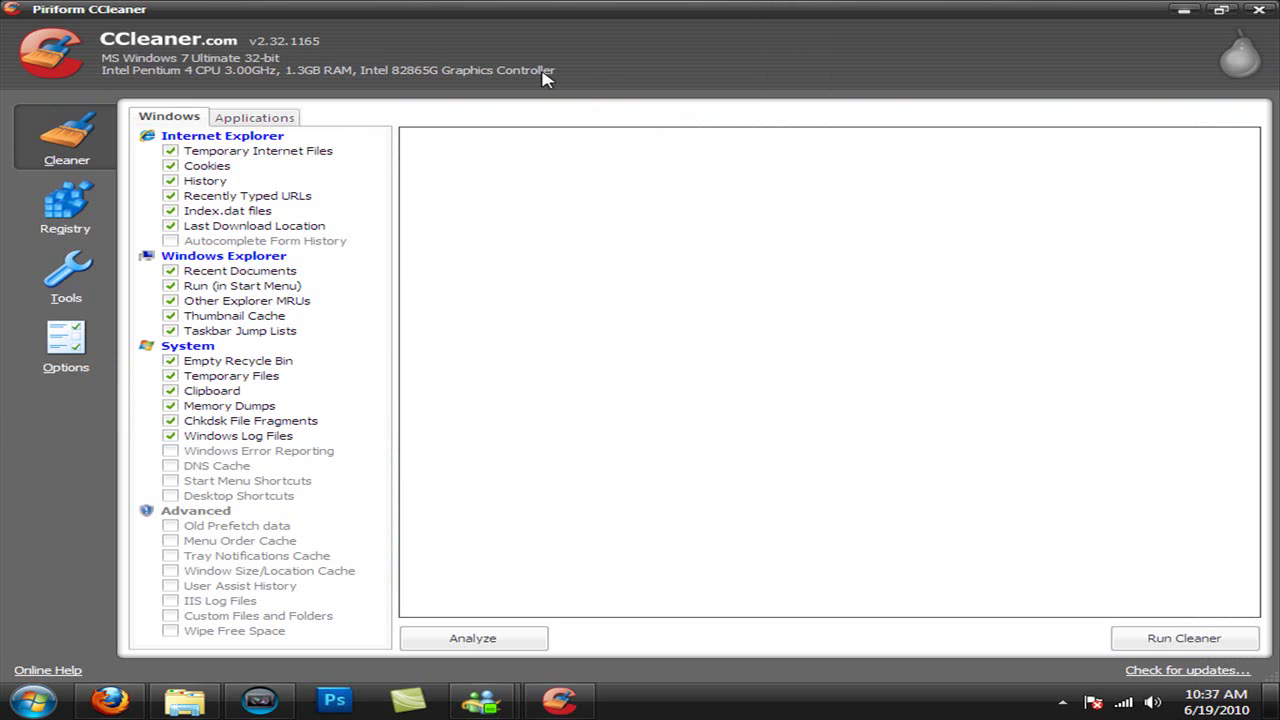
{"action": "left_click", "coordinate": [258, 118]}
{"action": "left_click", "coordinate": [172, 119]}
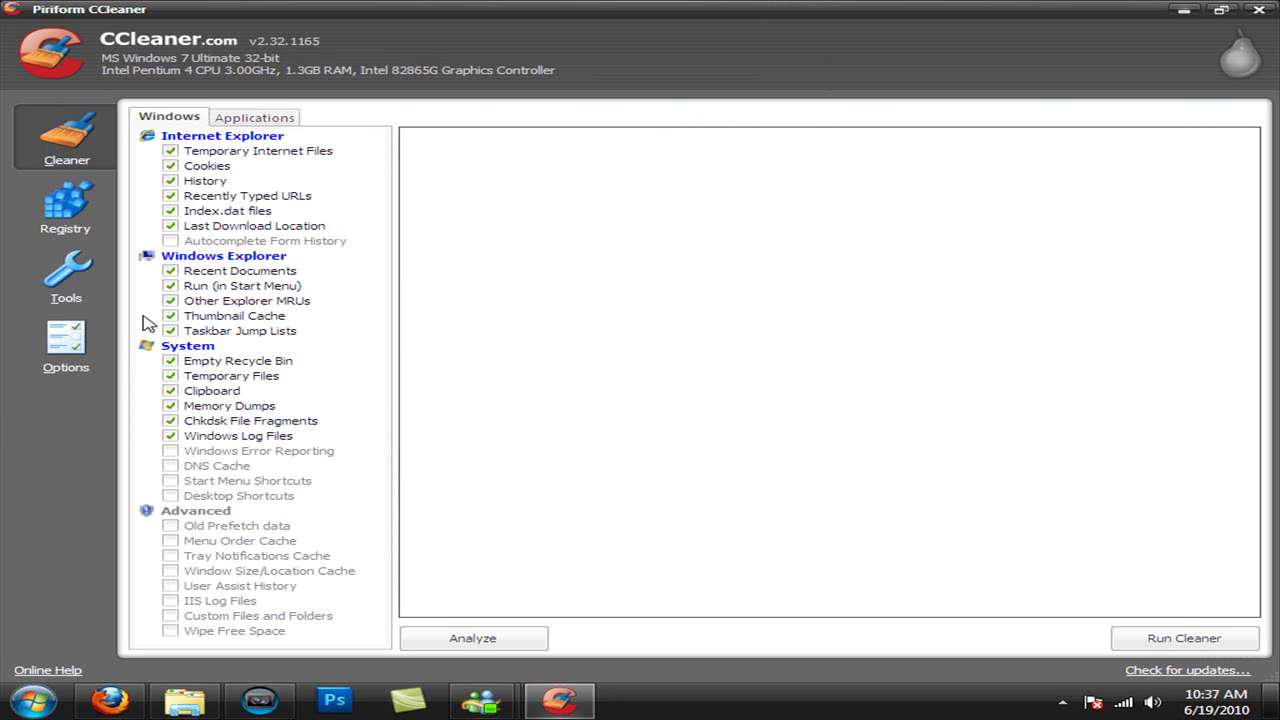
{"action": "left_click", "coordinate": [170, 436]}
Step: Run CCleaner's cleaner, closing Firefox when prompted, removing 0.26 MB of files
{"action": "left_click", "coordinate": [1190, 648]}
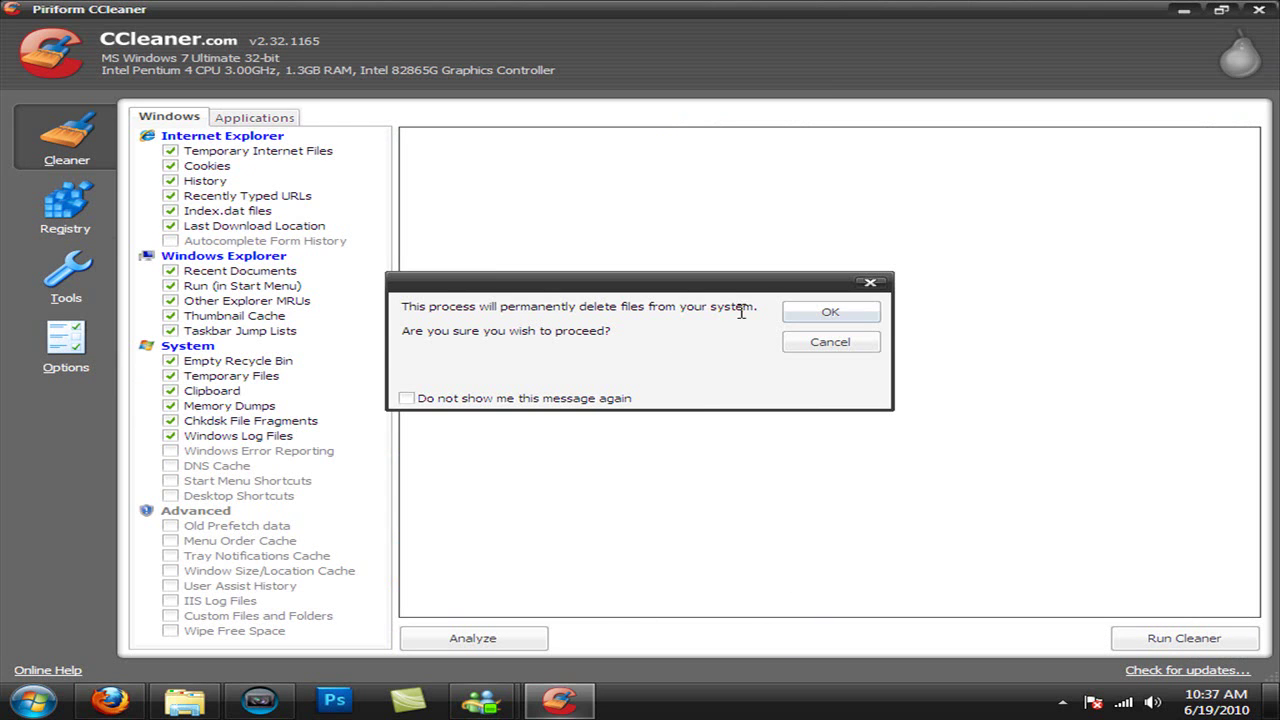
{"action": "left_click", "coordinate": [795, 313]}
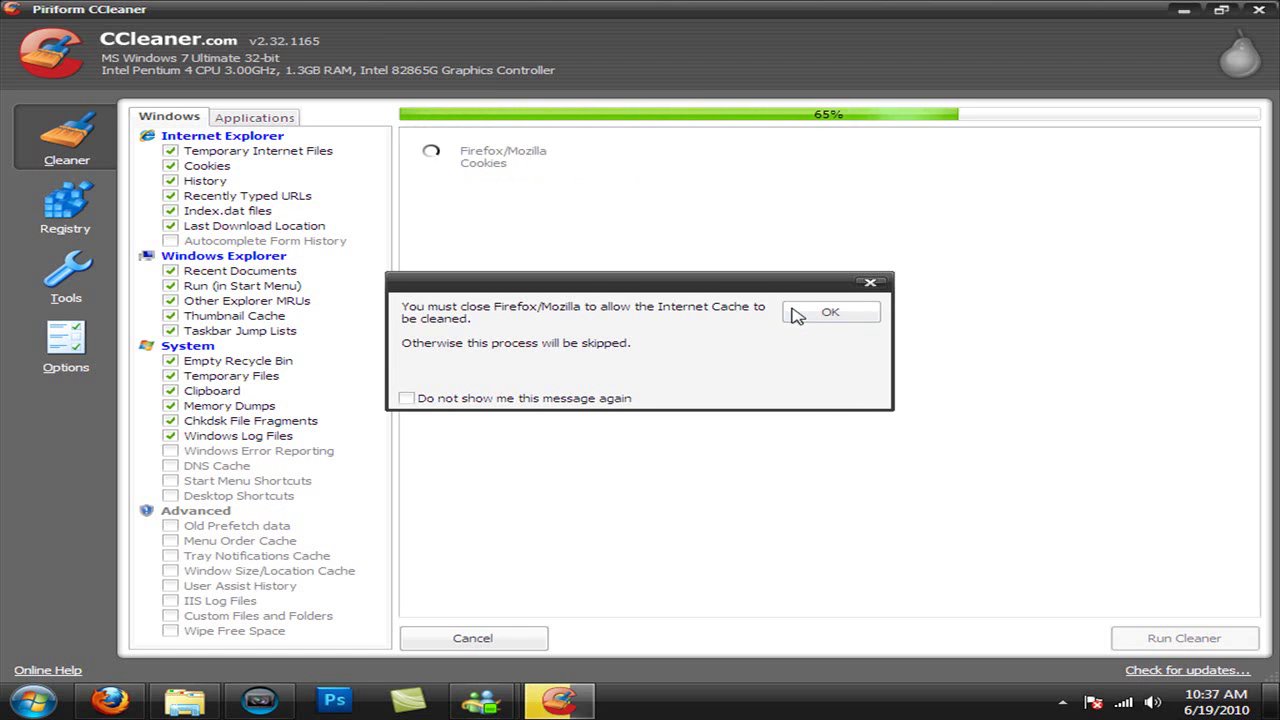
{"action": "right_click", "coordinate": [110, 700]}
{"action": "left_click", "coordinate": [138, 666]}
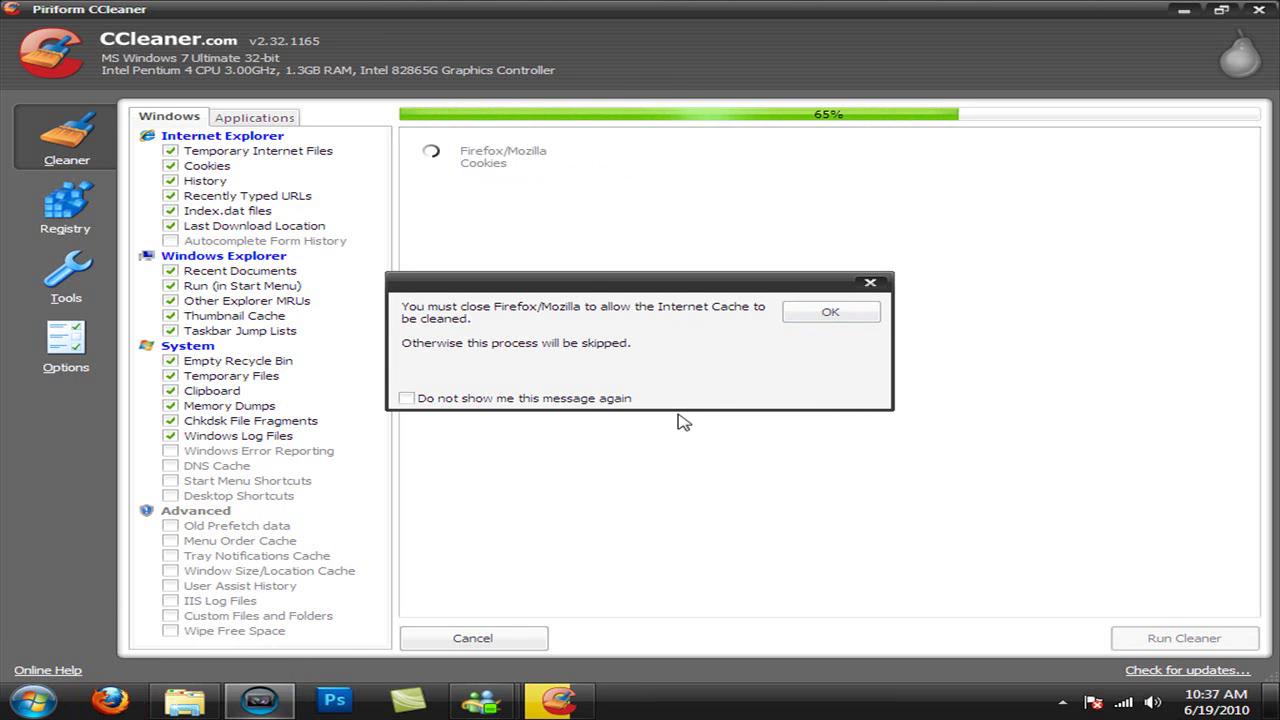
{"action": "left_click", "coordinate": [826, 311]}
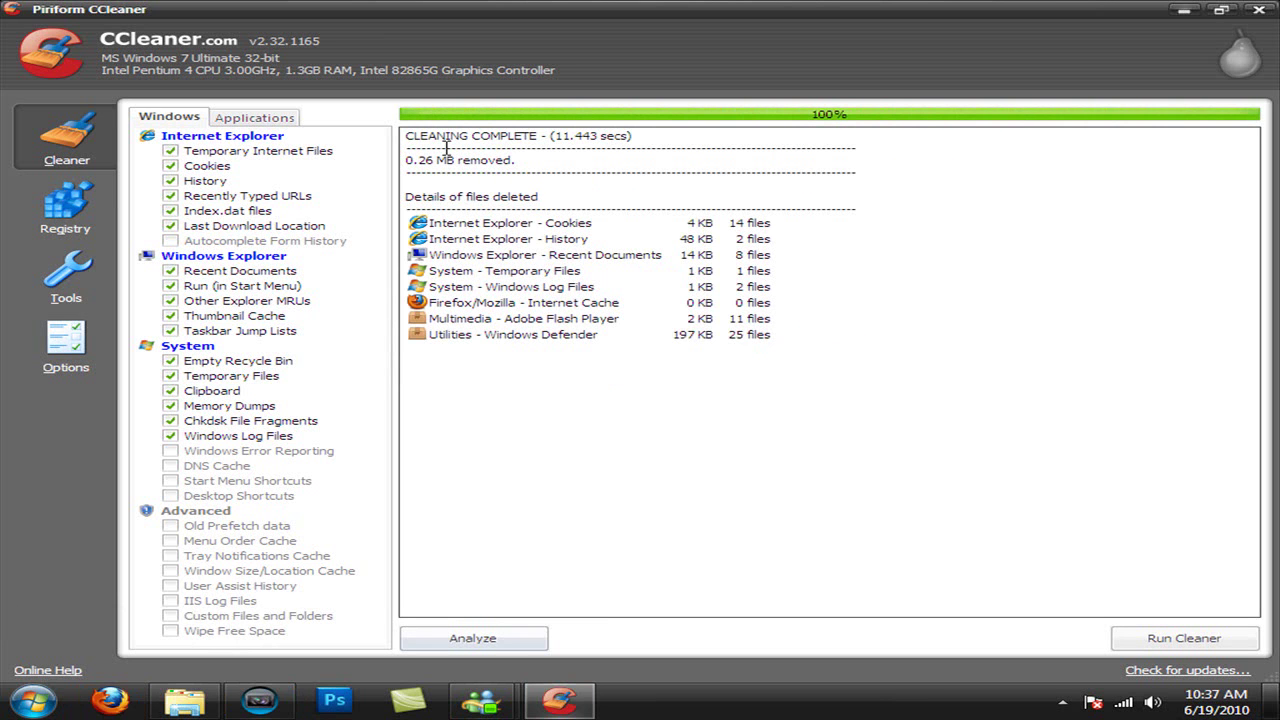
{"action": "left_click_drag", "start_coordinate": [440, 161], "coordinate": [545, 161]}
{"action": "left_click", "coordinate": [406, 165]}
{"action": "left_click", "coordinate": [543, 161]}
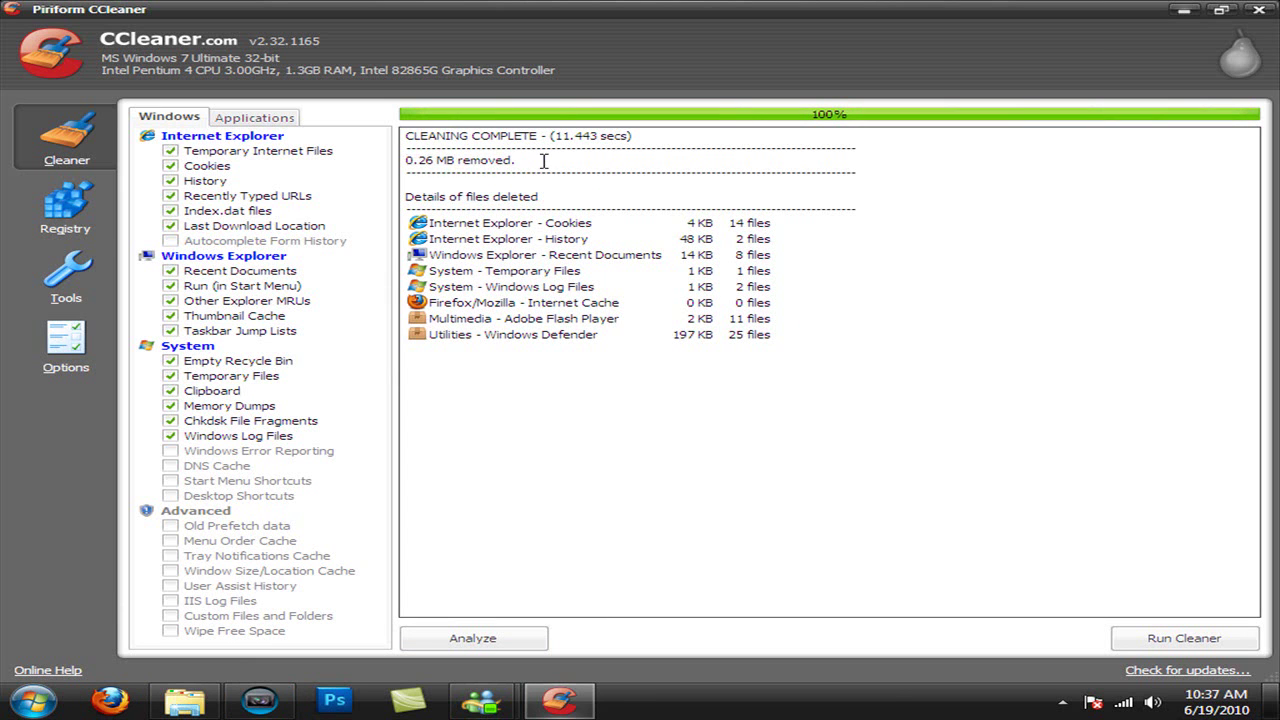
Step: Scan the registry and fix the .sfk0 and .sfk1 unused extension issues without backup
{"action": "left_click", "coordinate": [44, 228]}
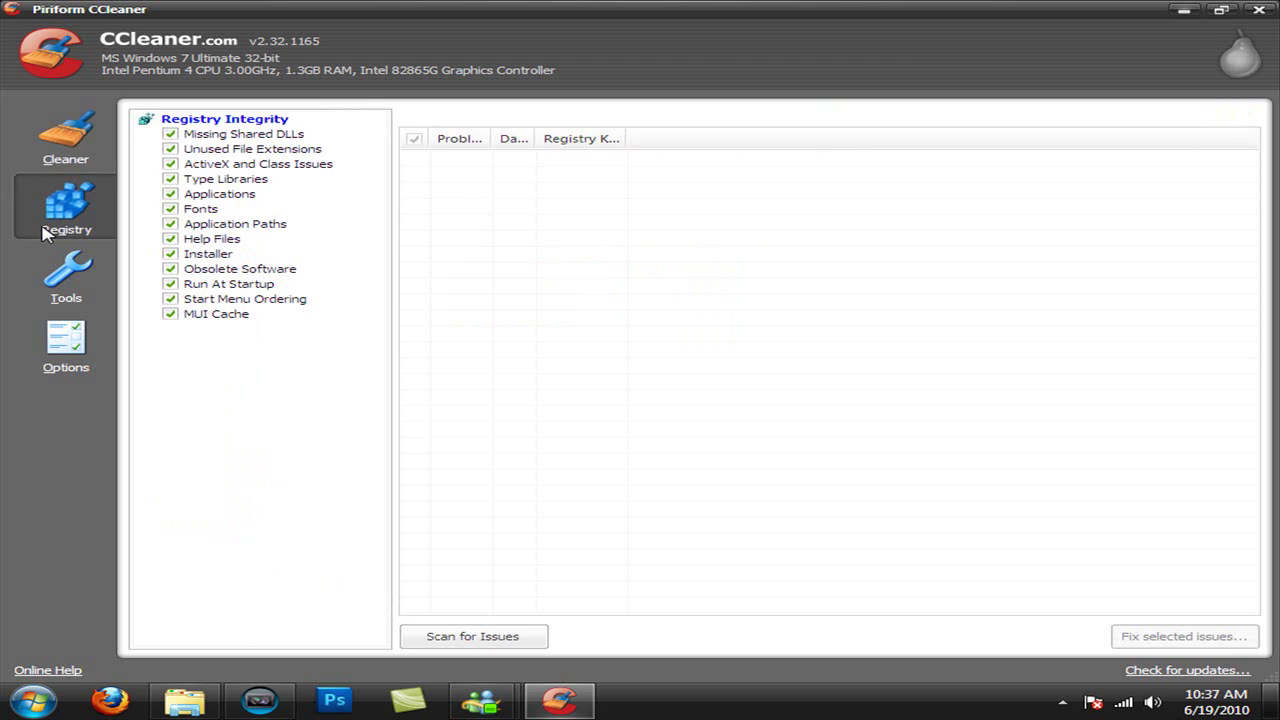
{"action": "left_click", "coordinate": [476, 638]}
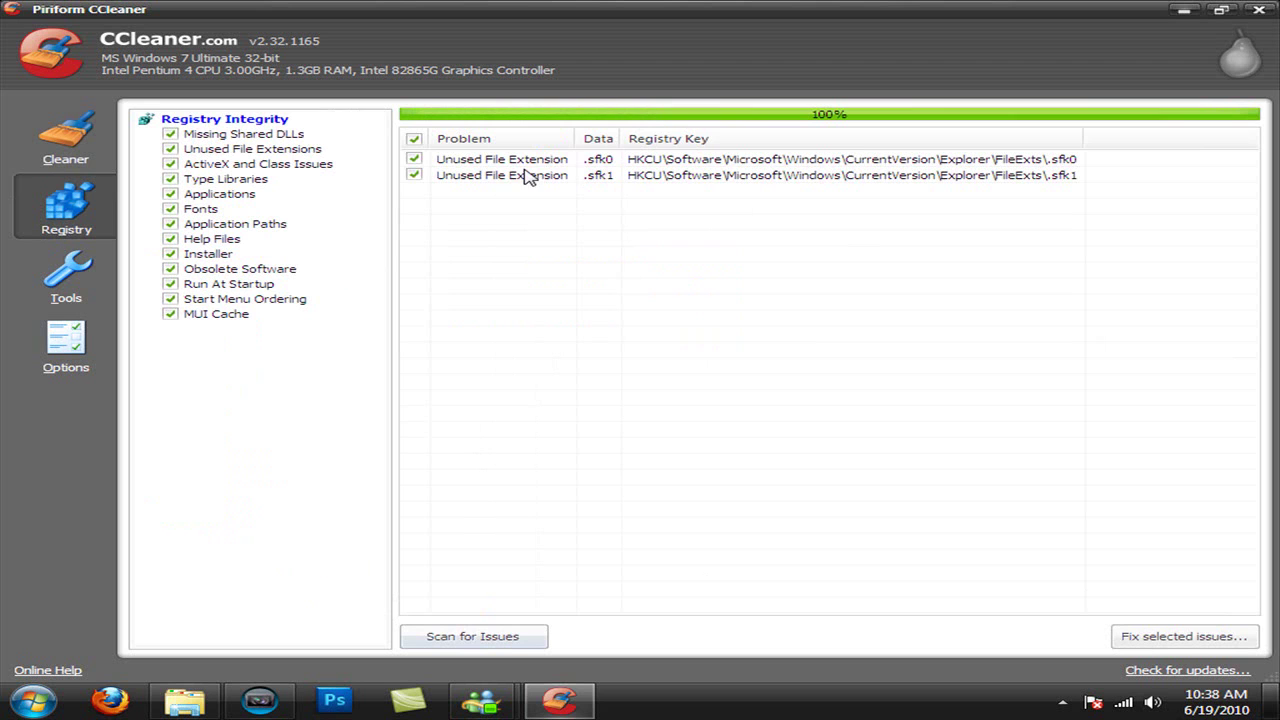
{"action": "left_click", "coordinate": [1196, 645]}
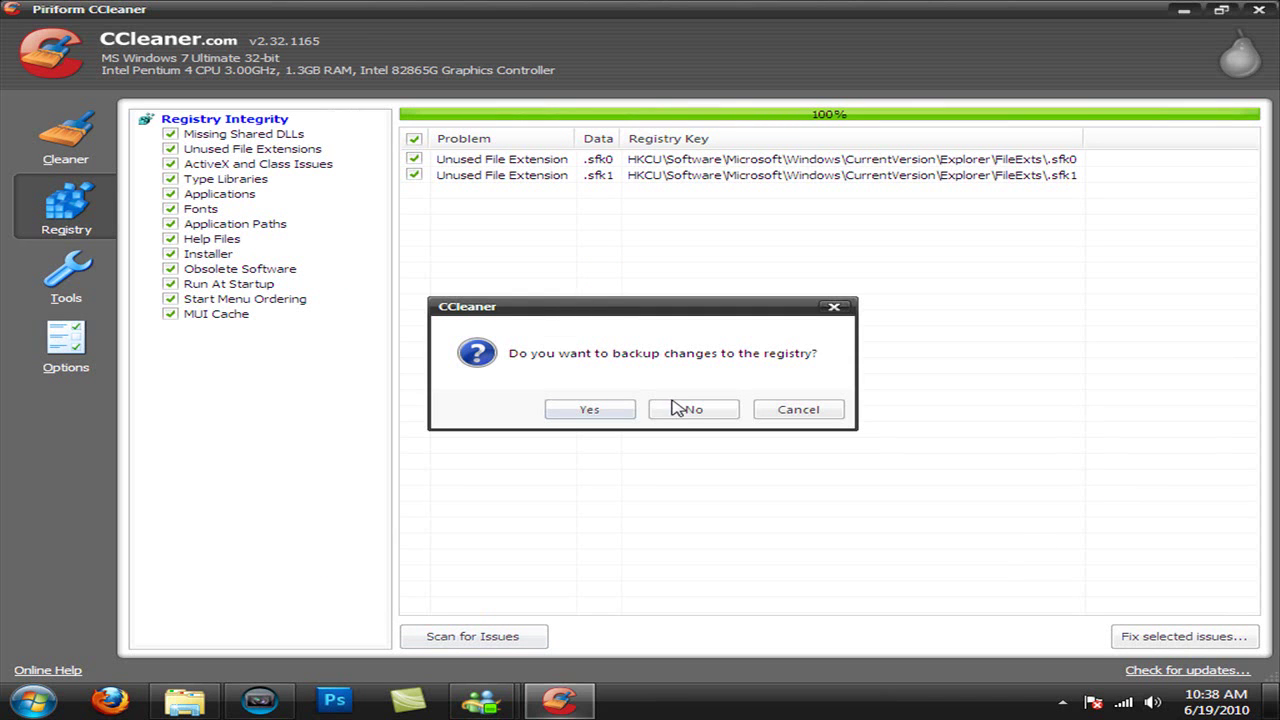
{"action": "left_click", "coordinate": [700, 412]}
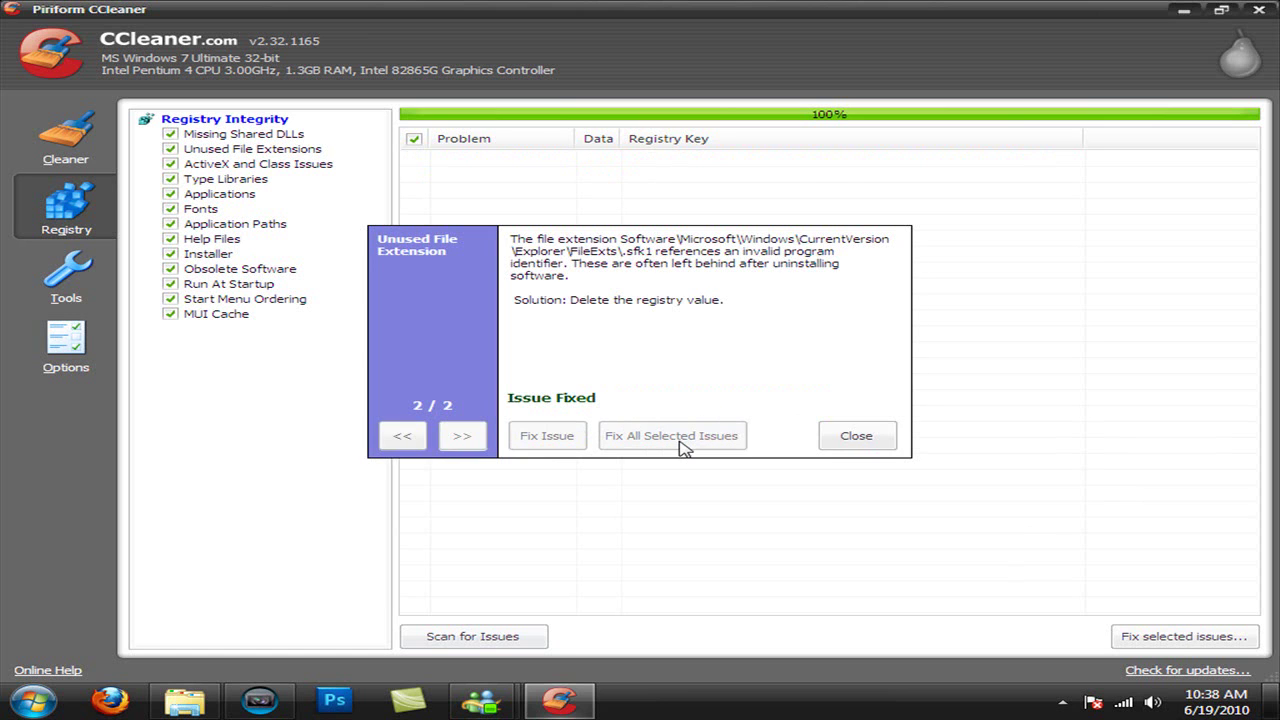
{"action": "left_click", "coordinate": [850, 437]}
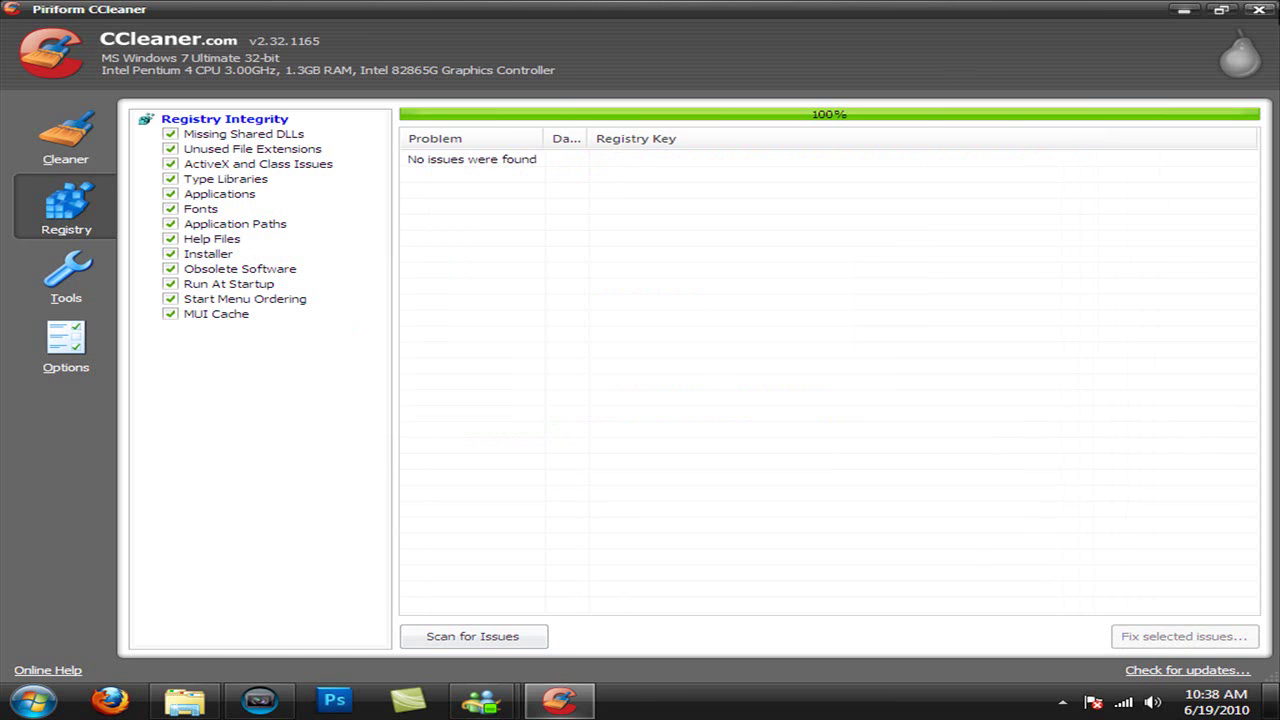
Step: Close CCleaner and place its desktop shortcut below the Recycle Bin
{"action": "left_click", "coordinate": [1276, 6]}
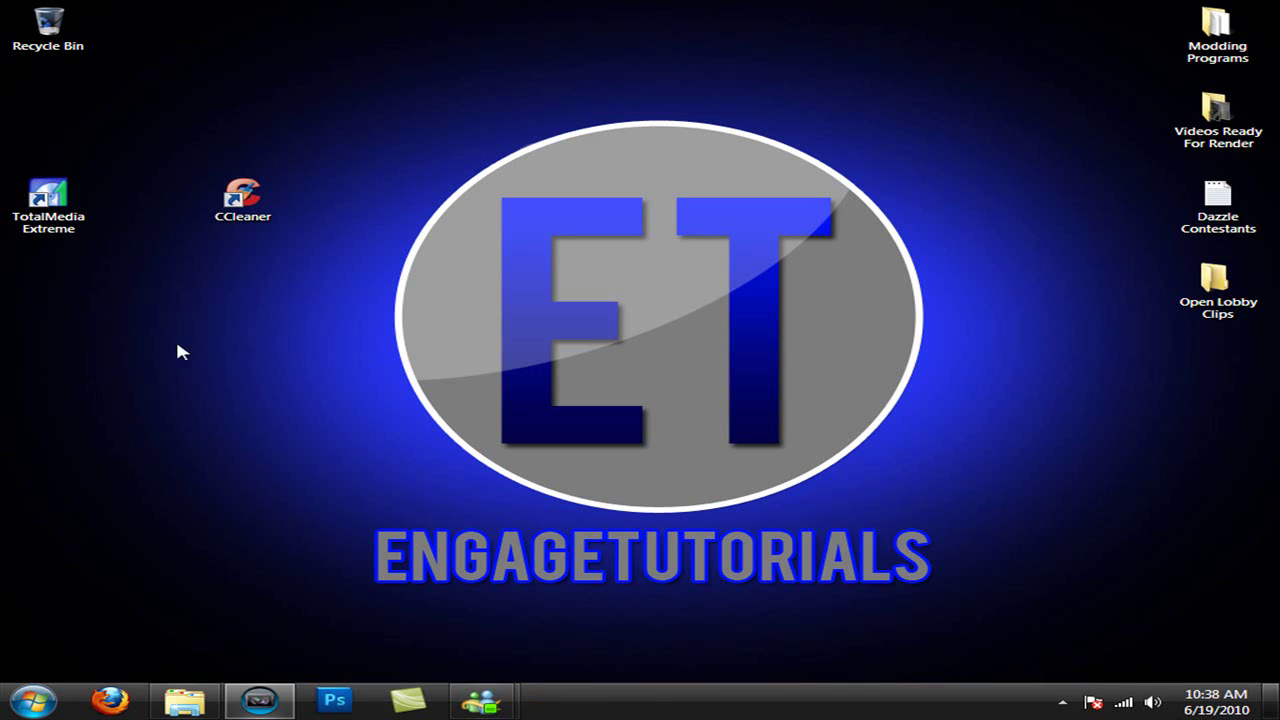
{"action": "left_click_drag", "start_coordinate": [240, 198], "coordinate": [47, 118]}
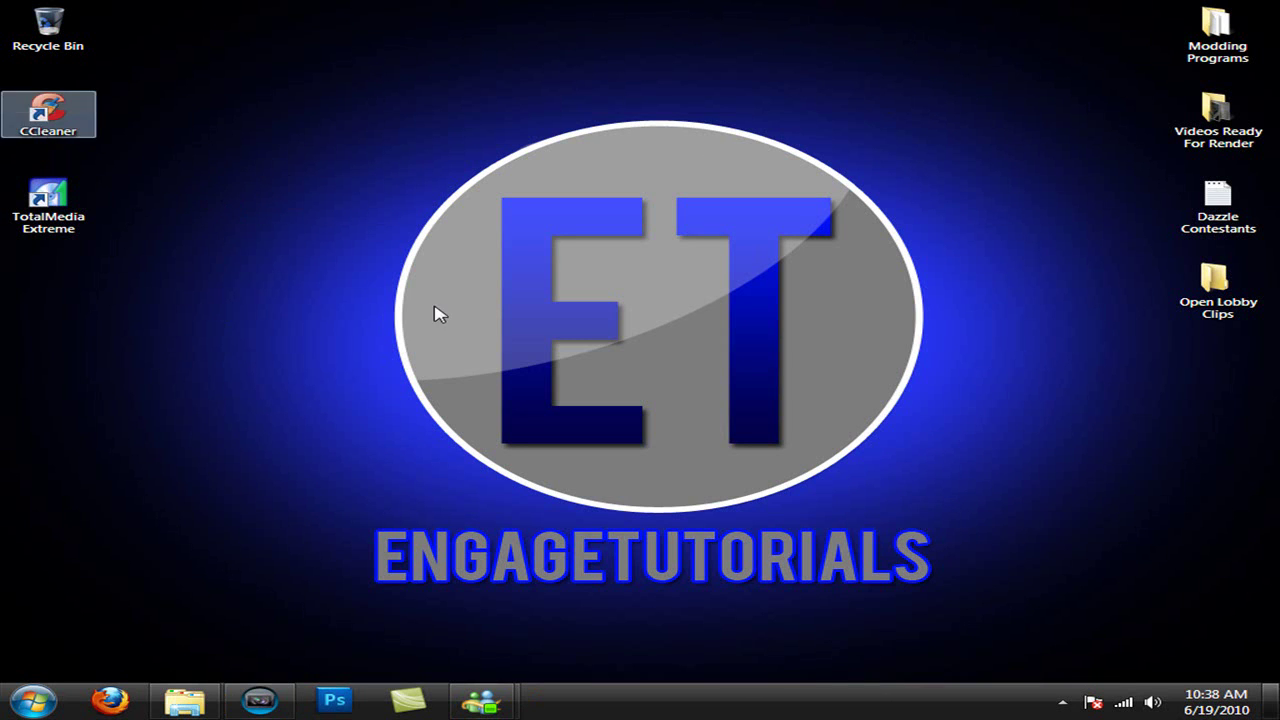
{"action": "left_click_drag", "start_coordinate": [436, 311], "coordinate": [172, 636]}
Step: Launch Disk Defragmenter from Accessories > System Tools
{"action": "left_click", "coordinate": [33, 700]}
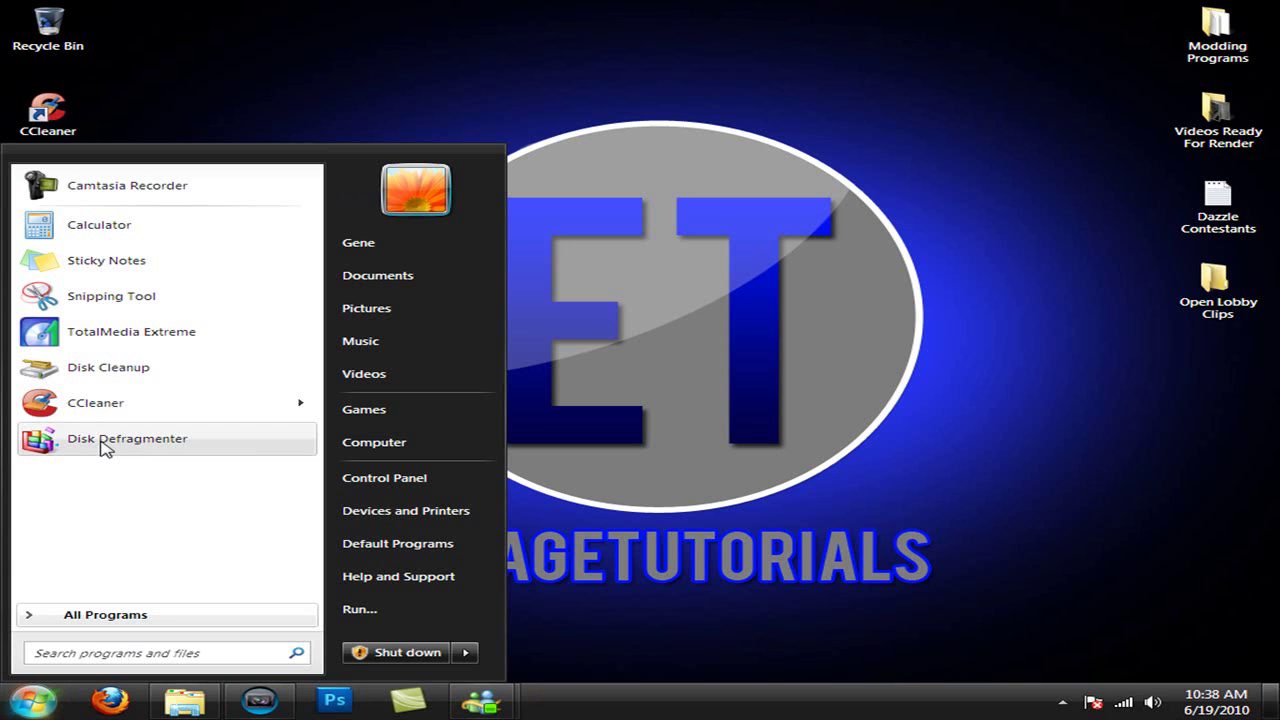
{"action": "left_click", "coordinate": [90, 617]}
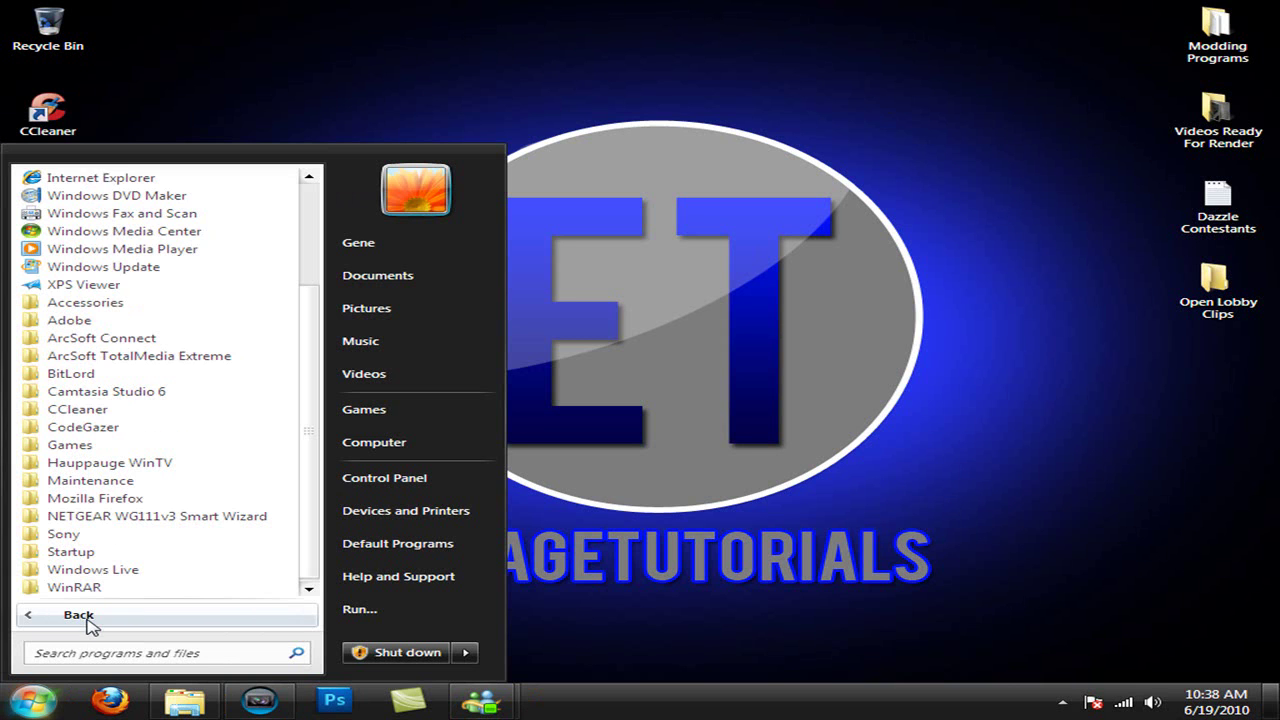
{"action": "left_click", "coordinate": [145, 303]}
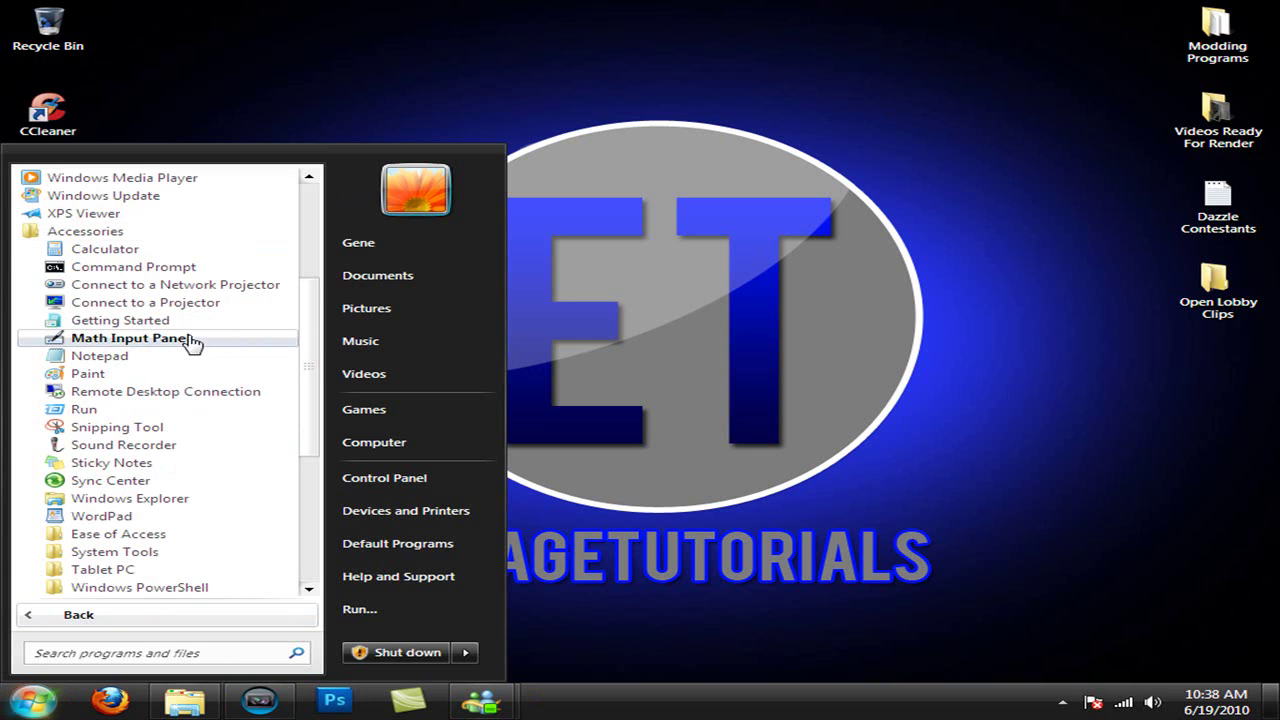
{"action": "scroll", "coordinate": [313, 337], "scroll_direction": "down", "scroll_amount": 2}
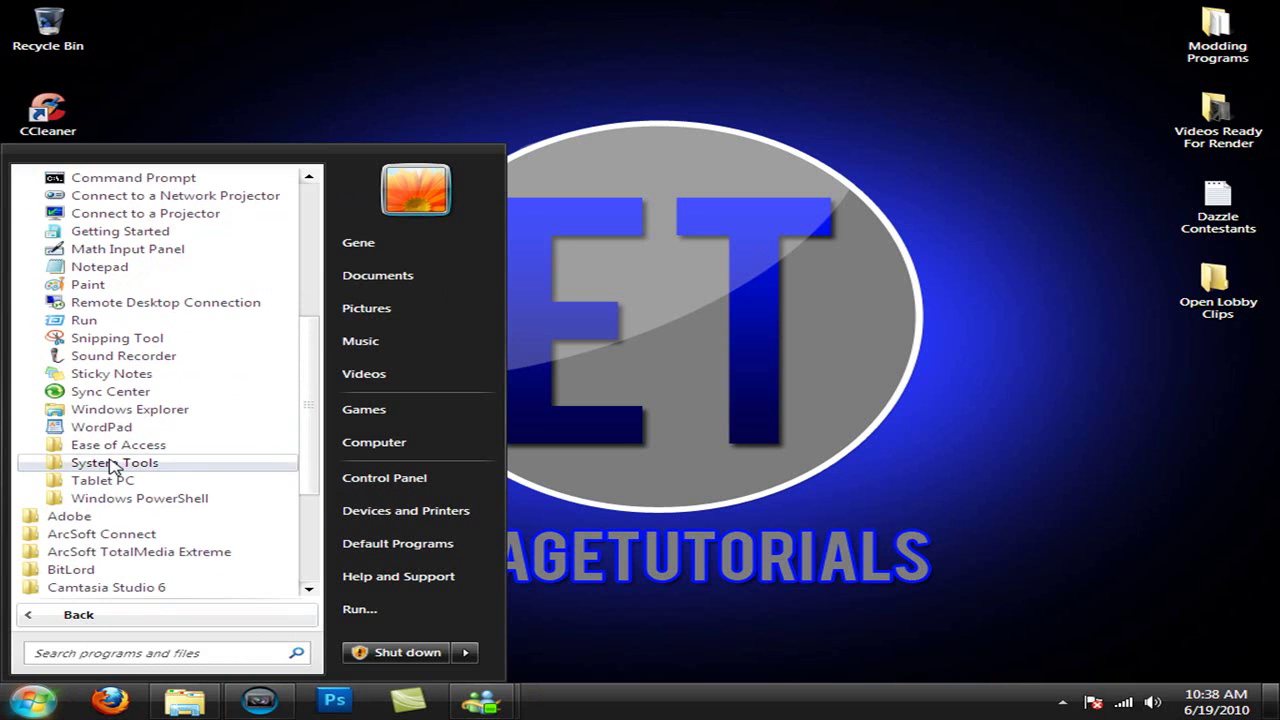
{"action": "left_click", "coordinate": [114, 463]}
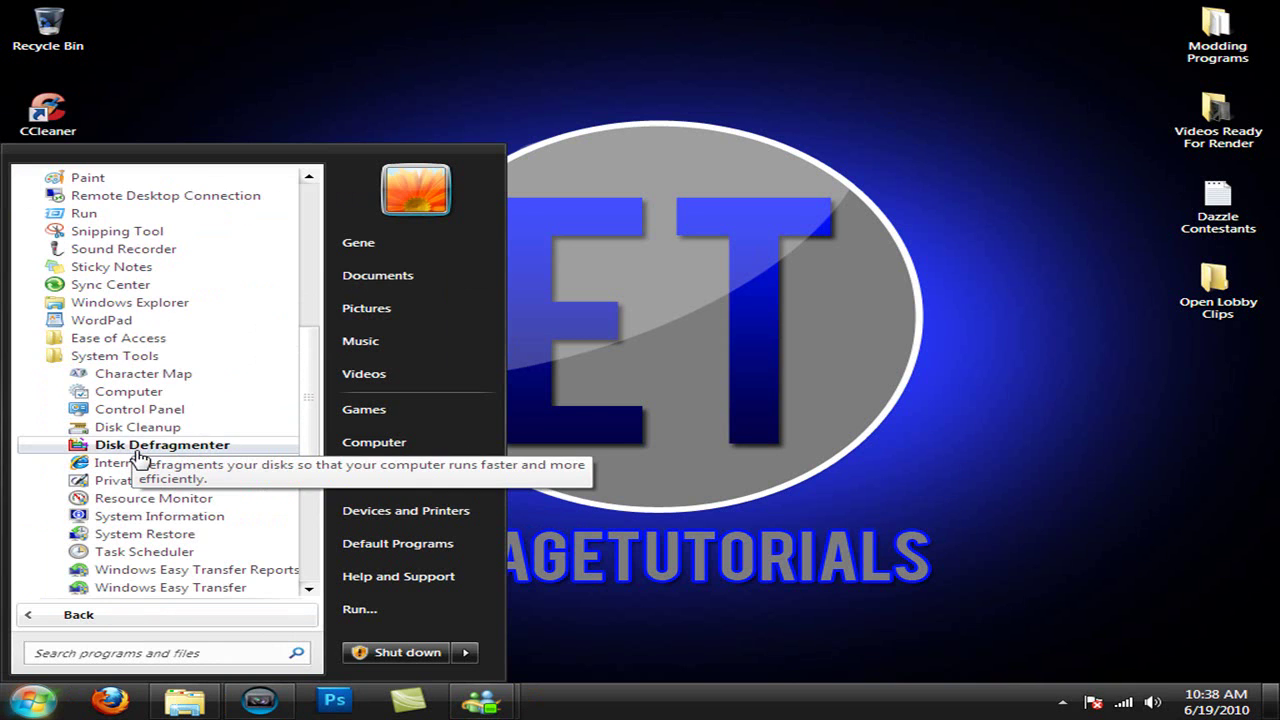
{"action": "left_click", "coordinate": [138, 452]}
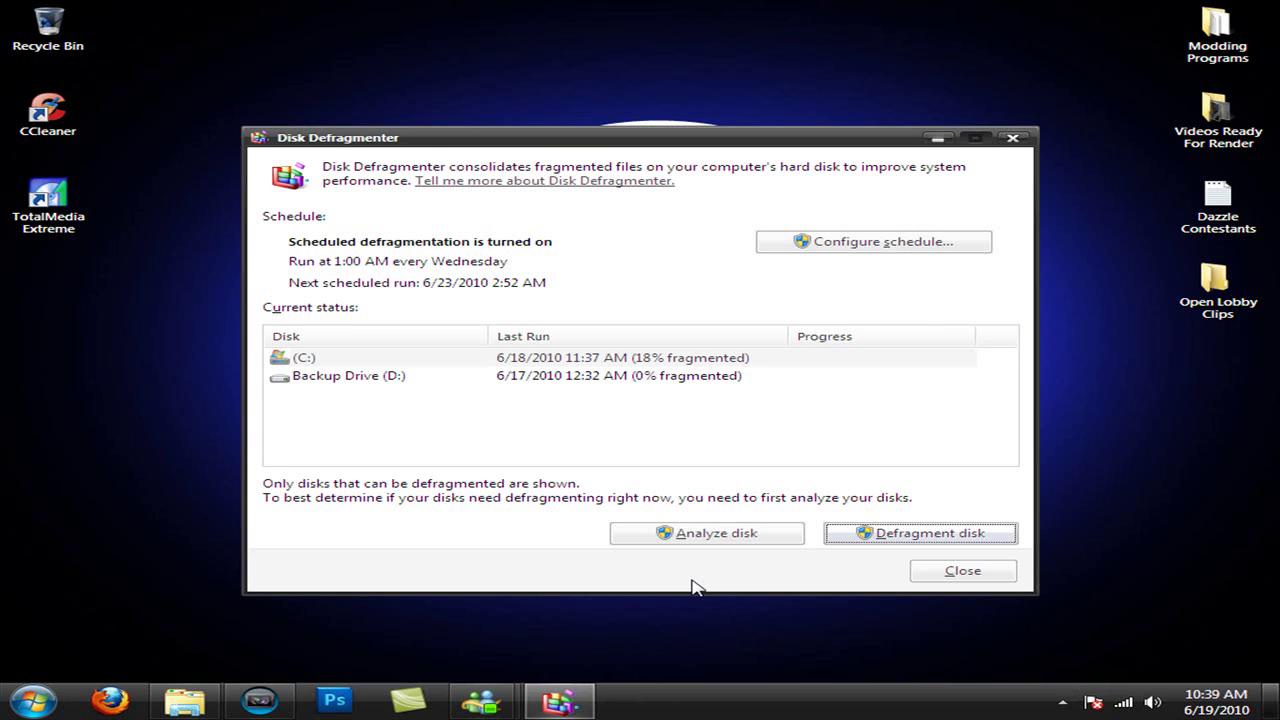
Step: Raise the window, widen the Last Run column, and select drive C: (18% fragmented)
{"action": "left_click_drag", "start_coordinate": [441, 142], "coordinate": [435, 99]}
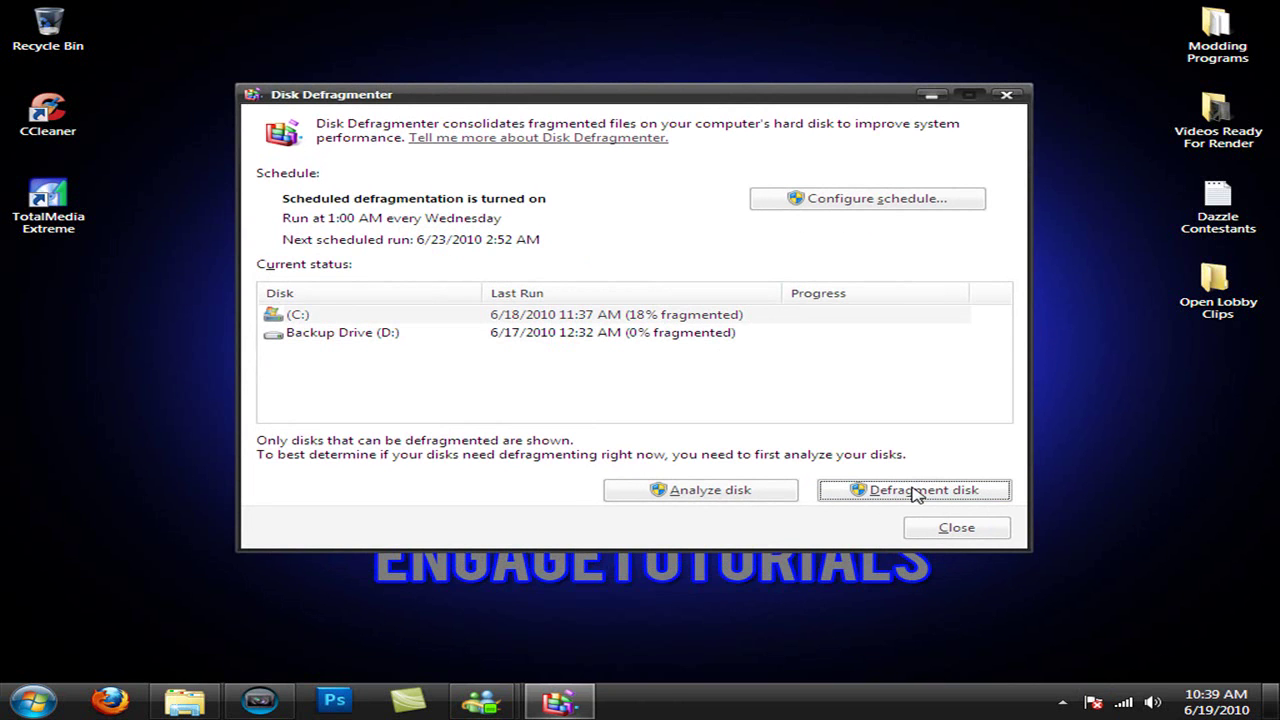
{"action": "left_click_drag", "start_coordinate": [783, 297], "coordinate": [809, 296]}
{"action": "key", "text": "Tab"}
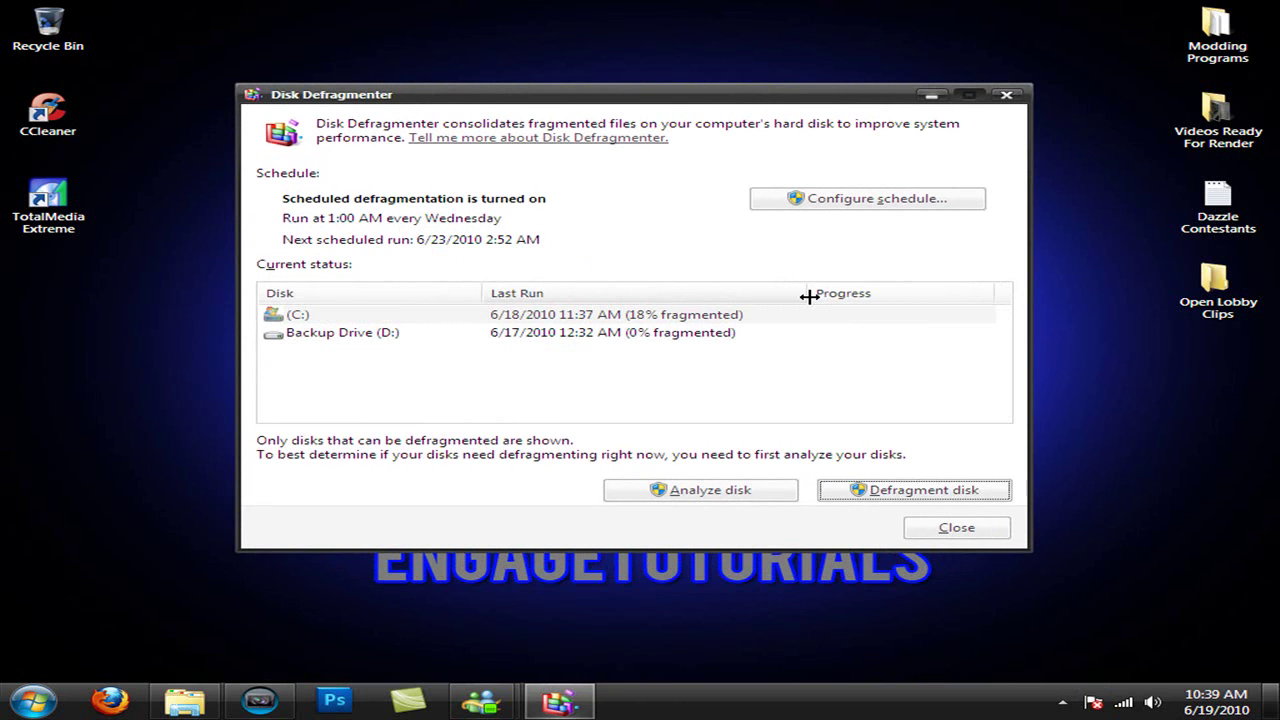
{"action": "left_click", "coordinate": [745, 314]}
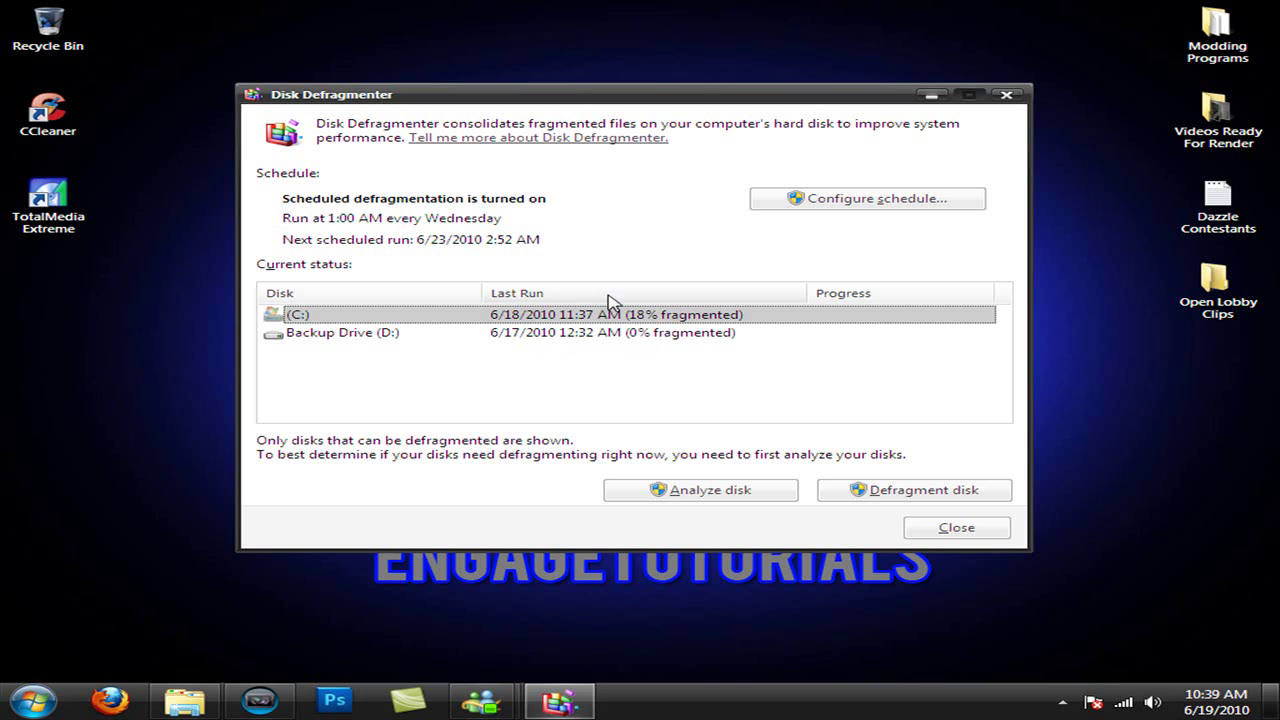
{"action": "key", "text": "Tab"}
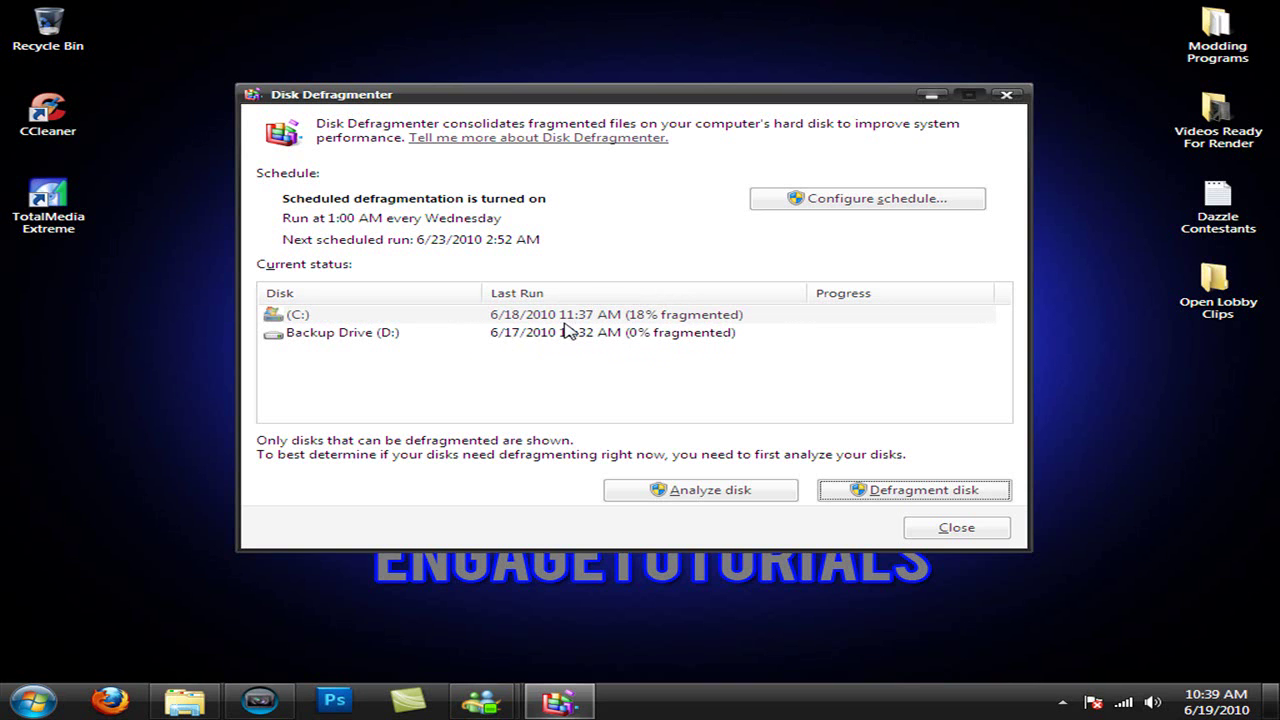